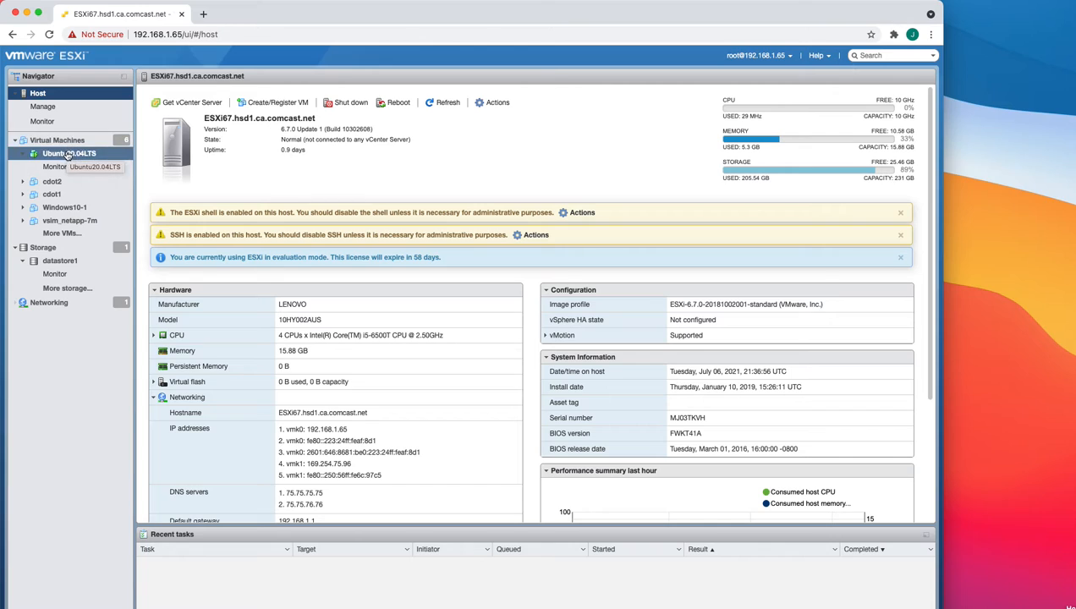
# Power off the existing Ubuntu20.04LTS virtual machine and delete it from the host.
pyautogui.click(84, 155)
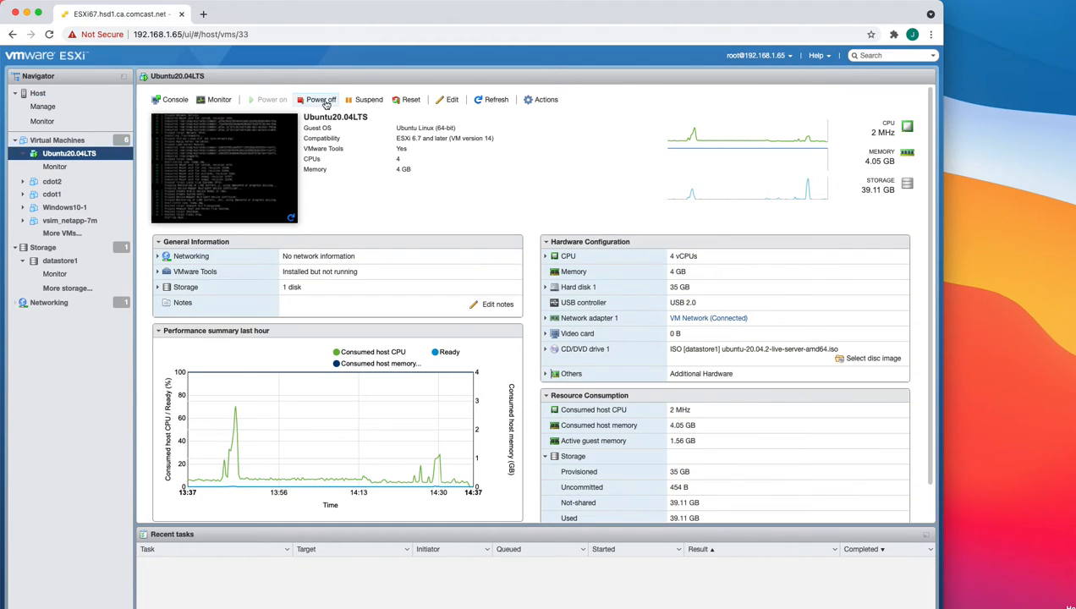
pyautogui.click(319, 99)
pyautogui.click(558, 388)
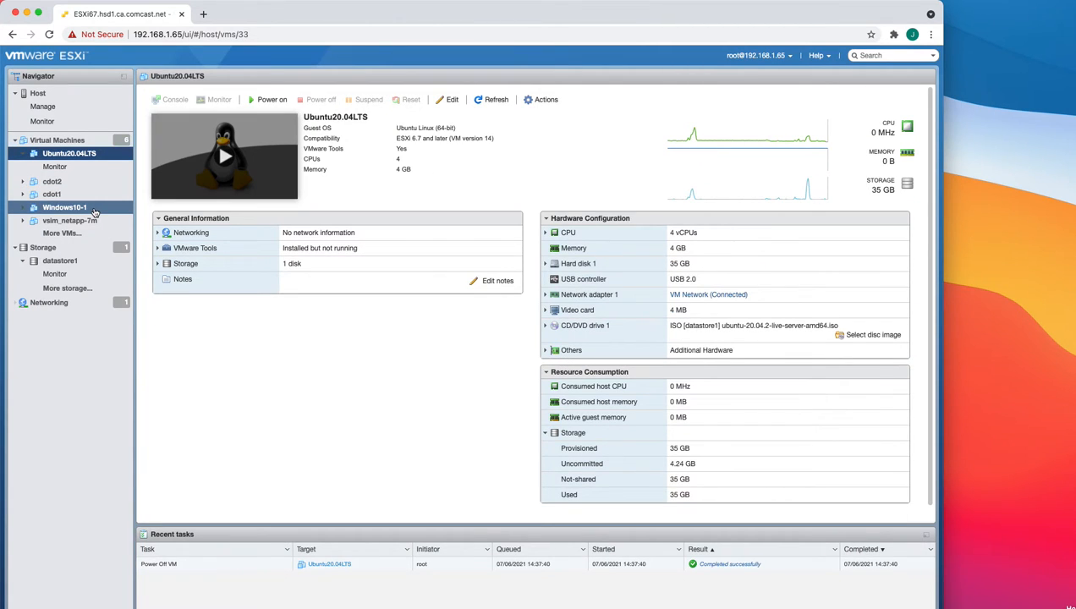
pyautogui.rightClick(71, 156)
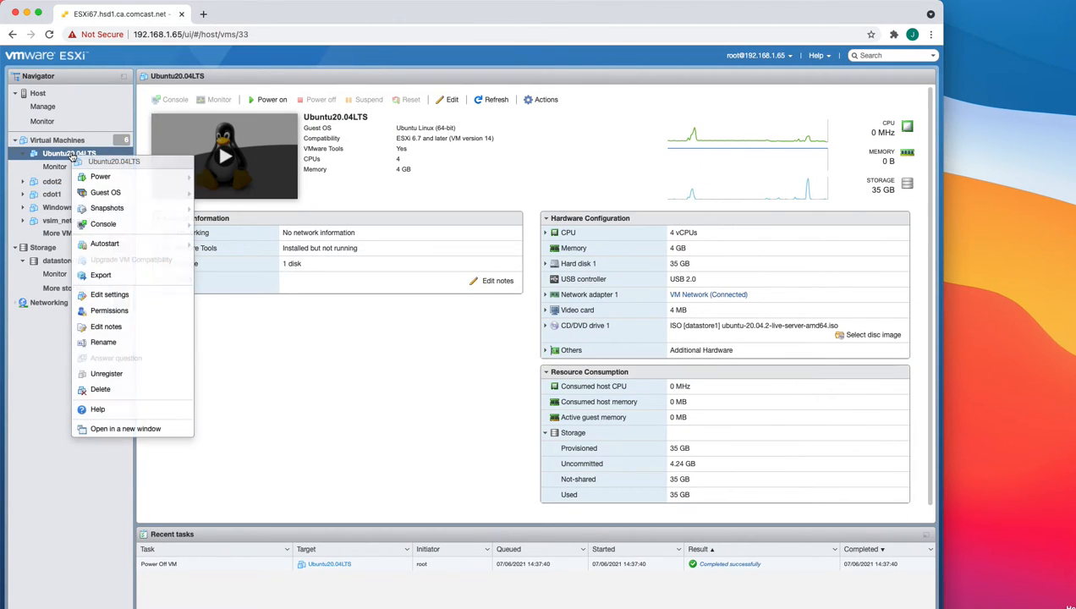
pyautogui.click(105, 390)
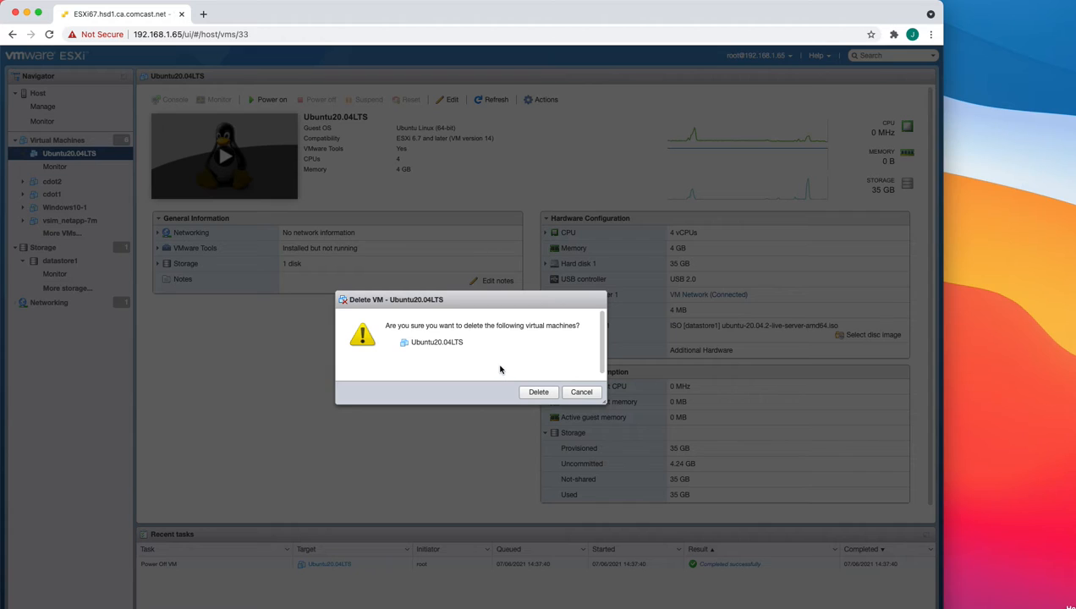
pyautogui.click(538, 392)
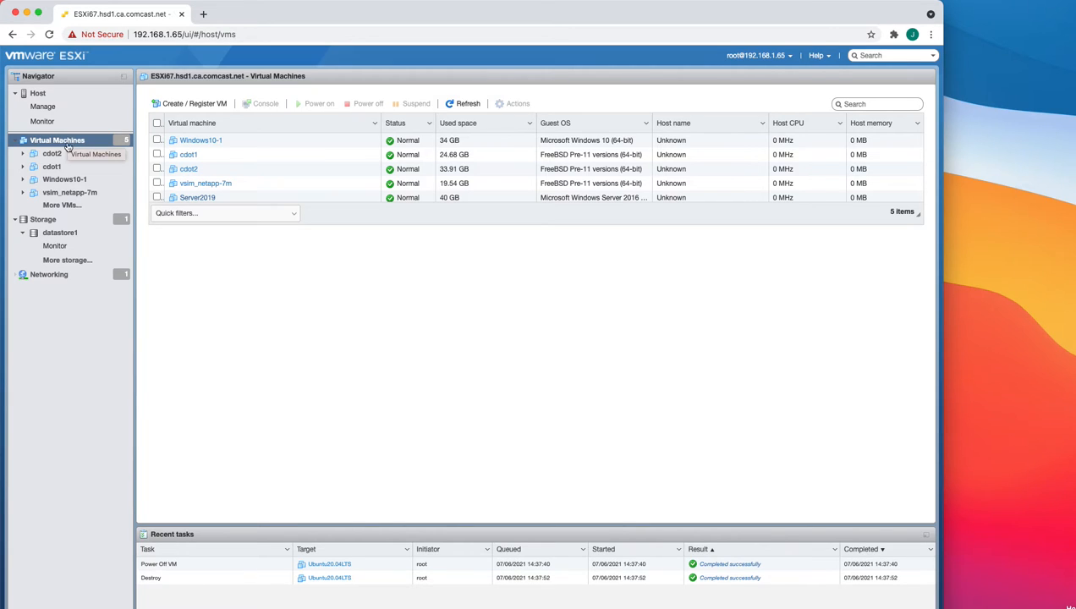
# Start creating a new virtual machine and name it Ubuntu20.04LTS.
pyautogui.rightClick(63, 145)
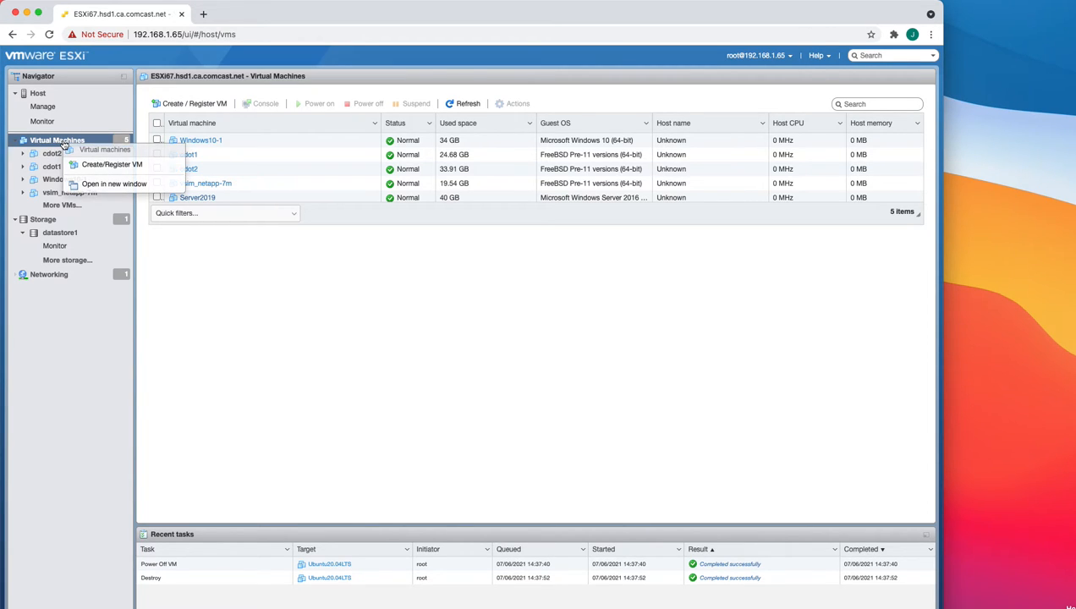
pyautogui.click(108, 164)
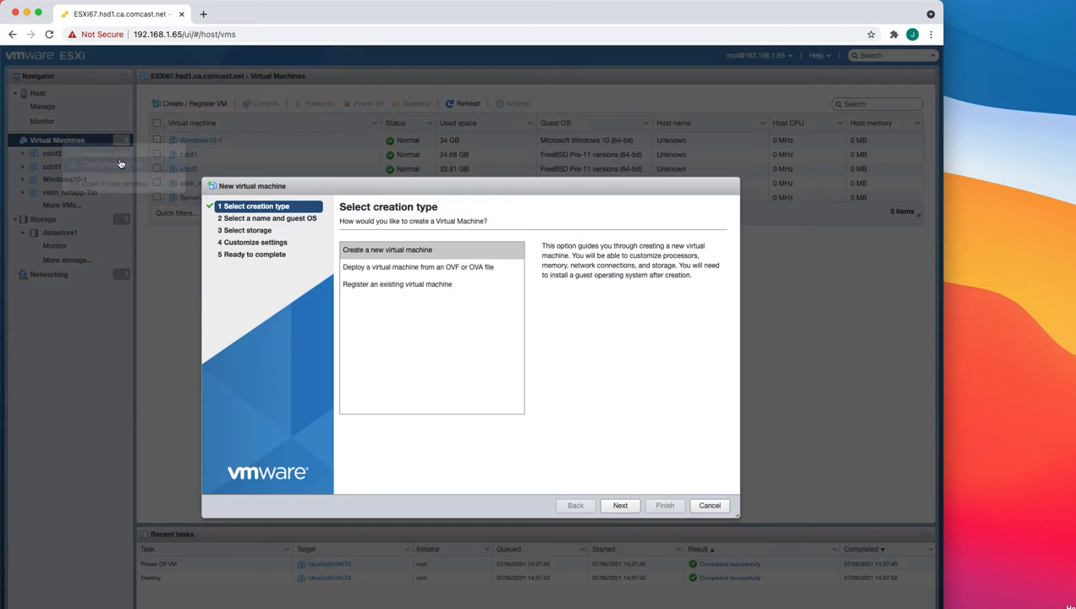
pyautogui.click(405, 248)
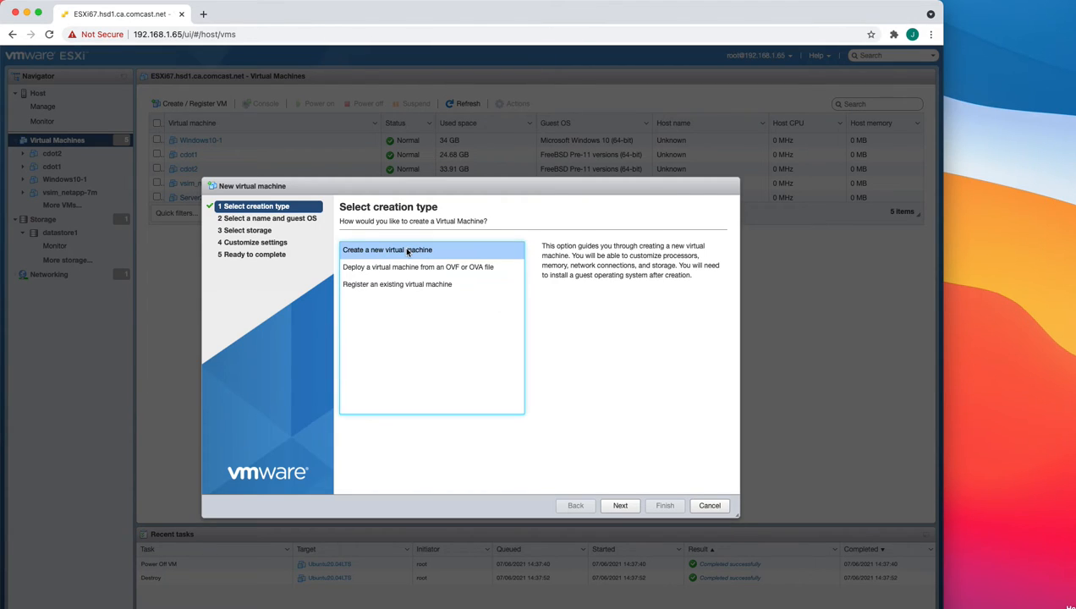
pyautogui.click(620, 505)
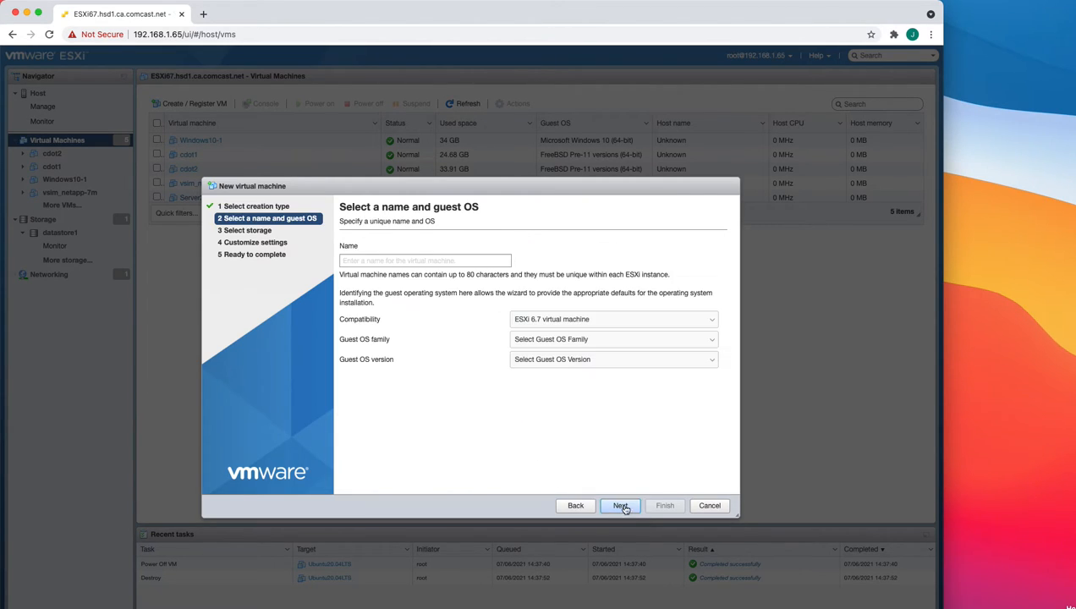
pyautogui.click(396, 261)
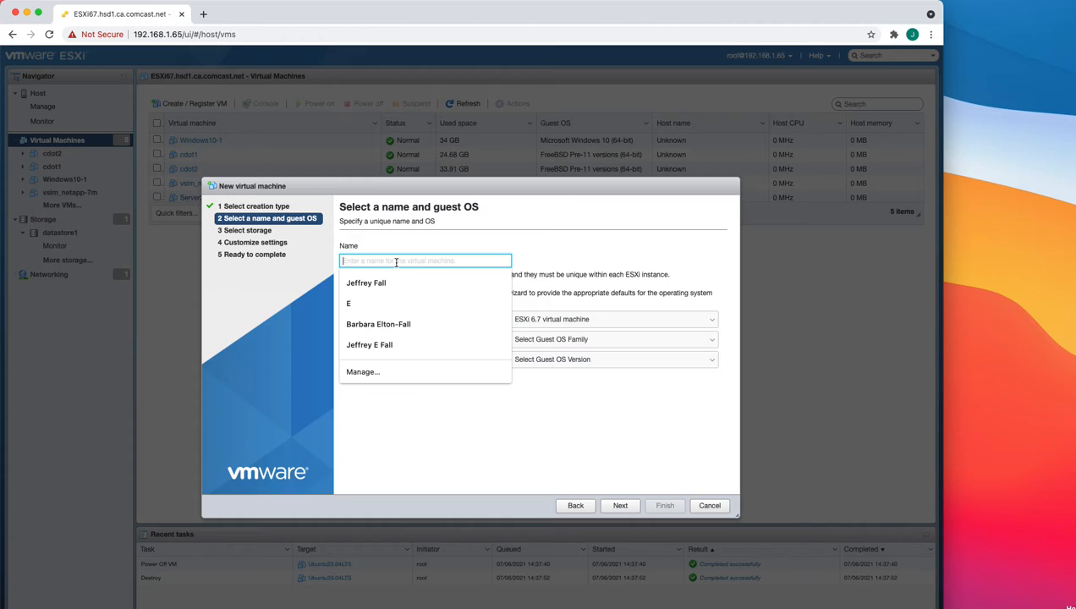
pyautogui.write('Ubunt')
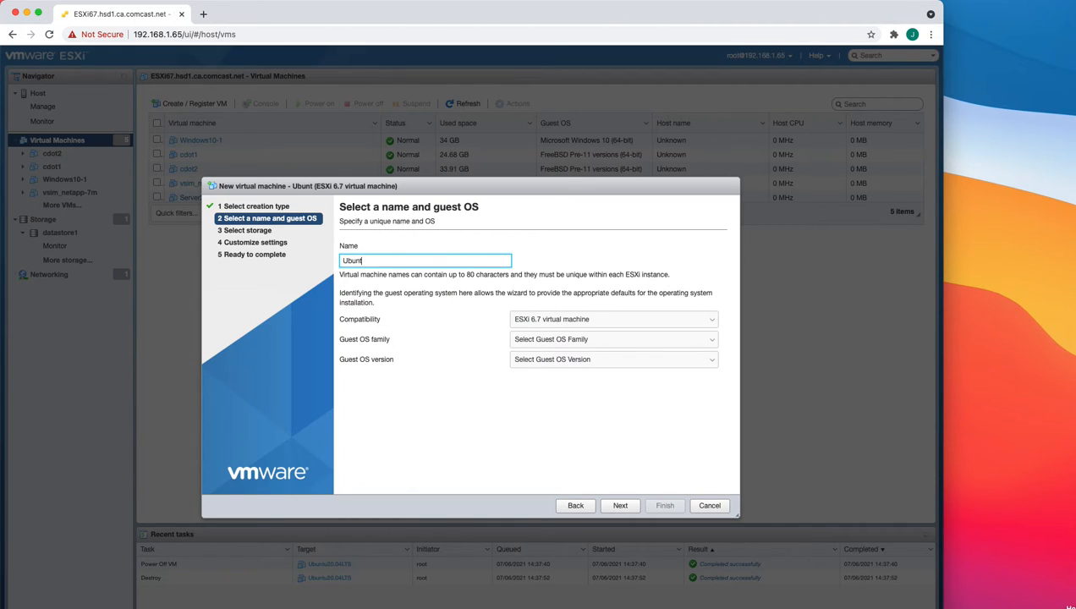
pyautogui.write('u20.04LTS')
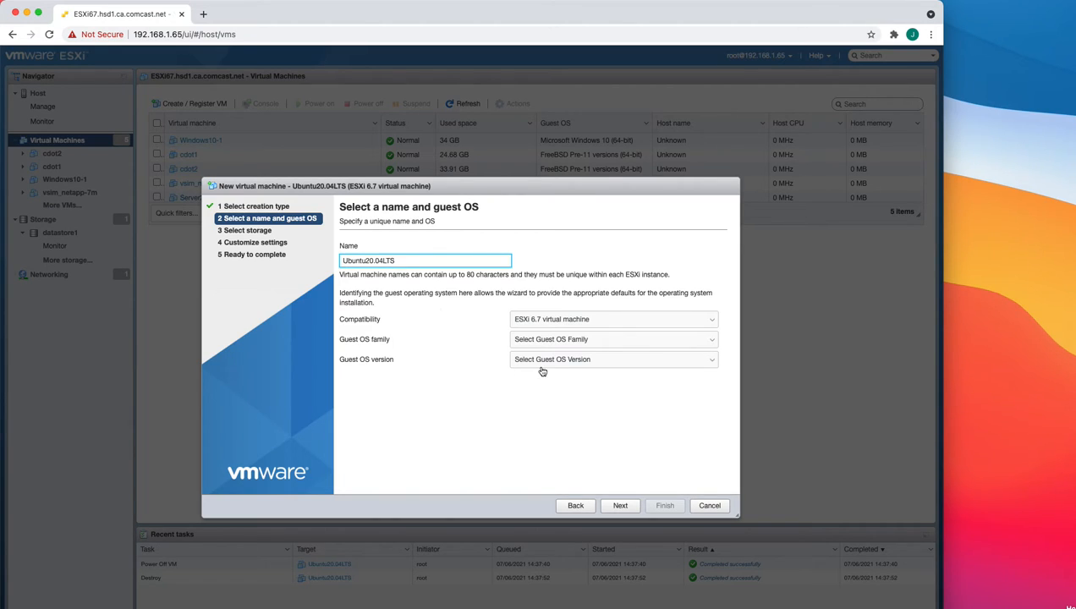
# Set the guest OS family to Linux and version to Ubuntu Linux (64-bit), and accept datastore1 as the storage.
pyautogui.click(576, 339)
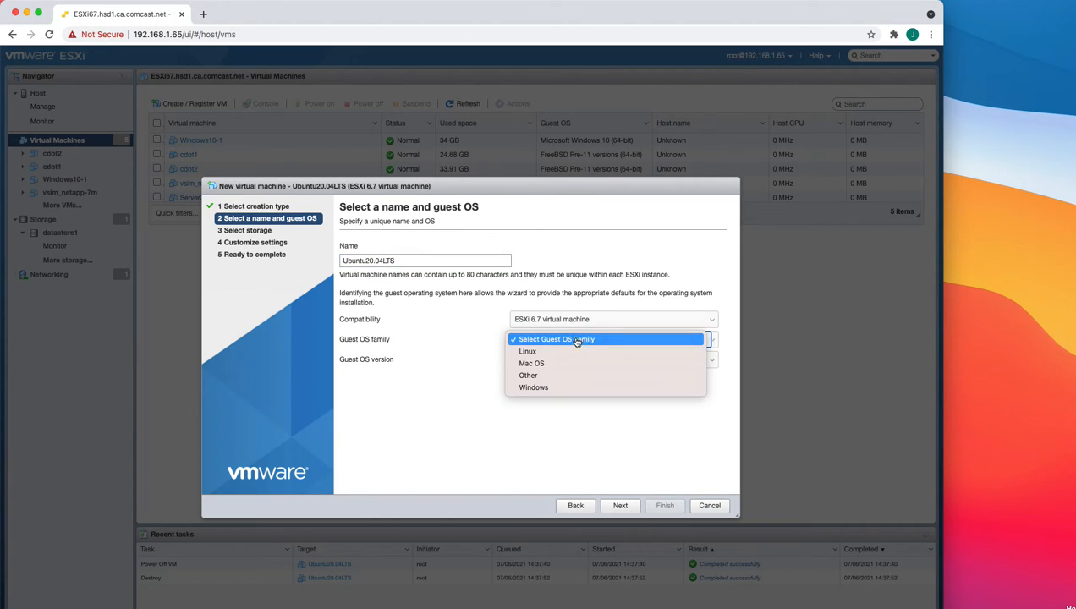
pyautogui.click(561, 351)
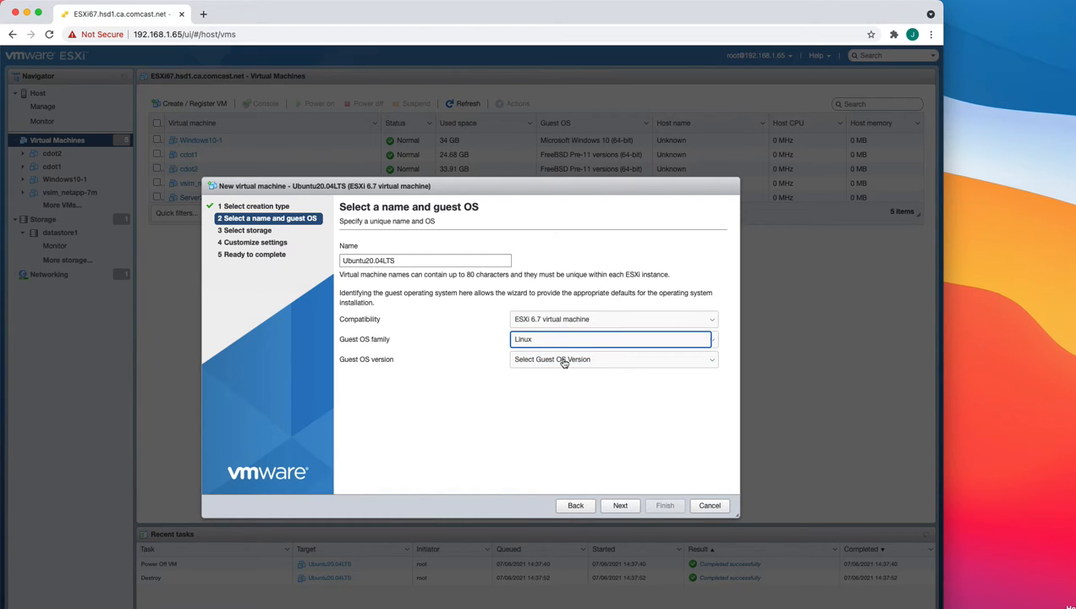
pyautogui.click(564, 360)
pyautogui.scroll(-5, 549, 435)
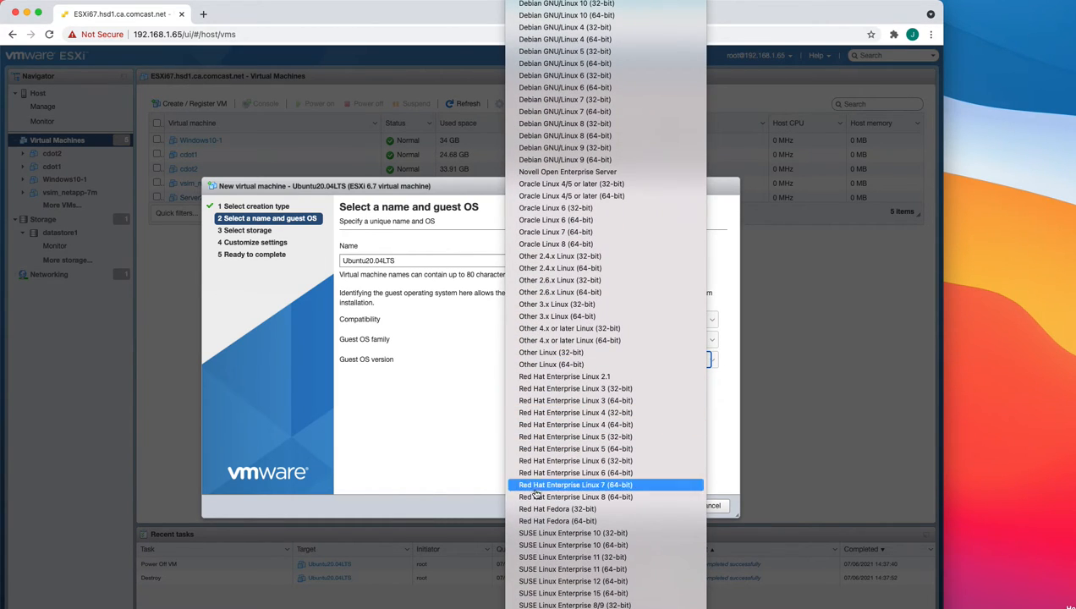
pyautogui.click(534, 497)
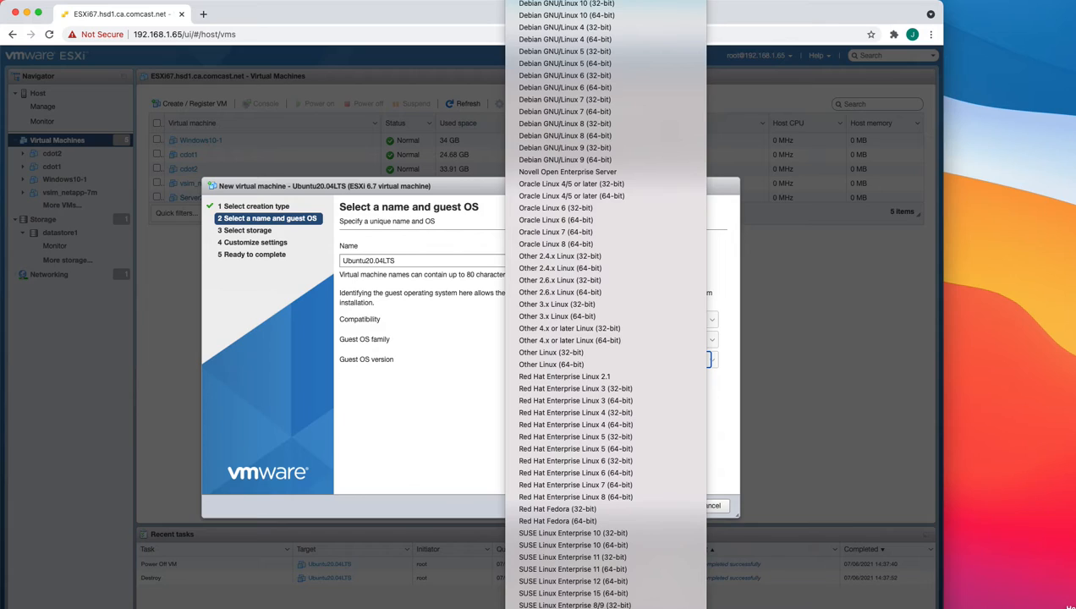
pyautogui.click(549, 607)
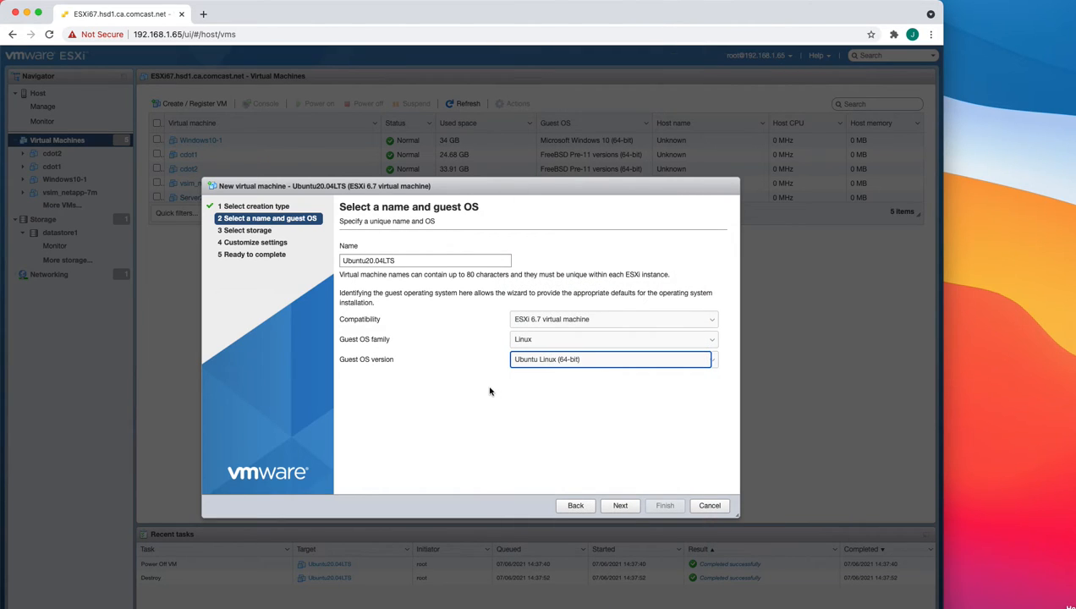
pyautogui.click(620, 505)
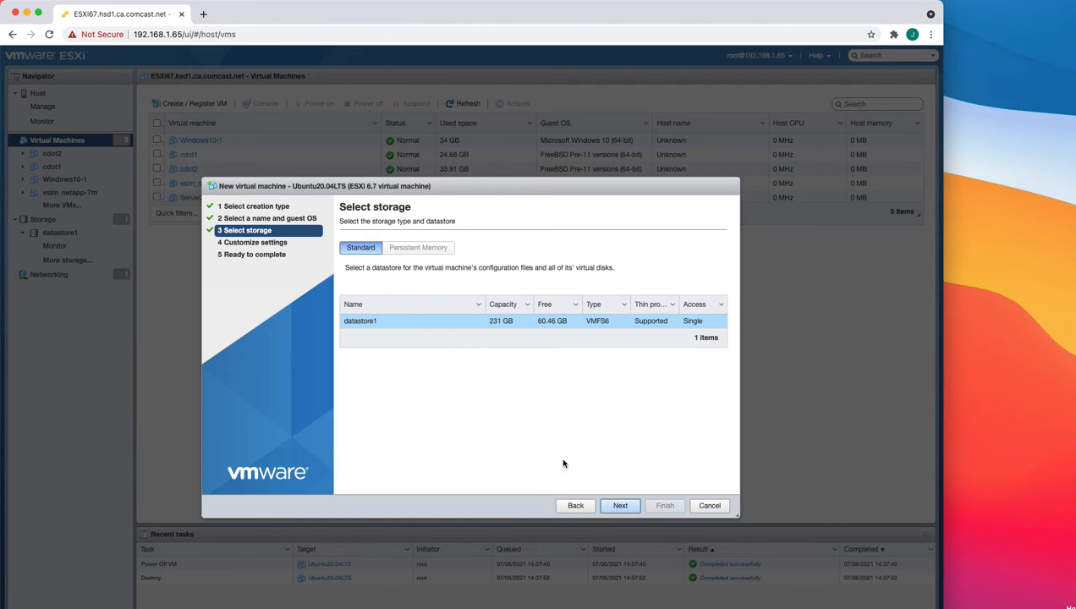
pyautogui.click(609, 503)
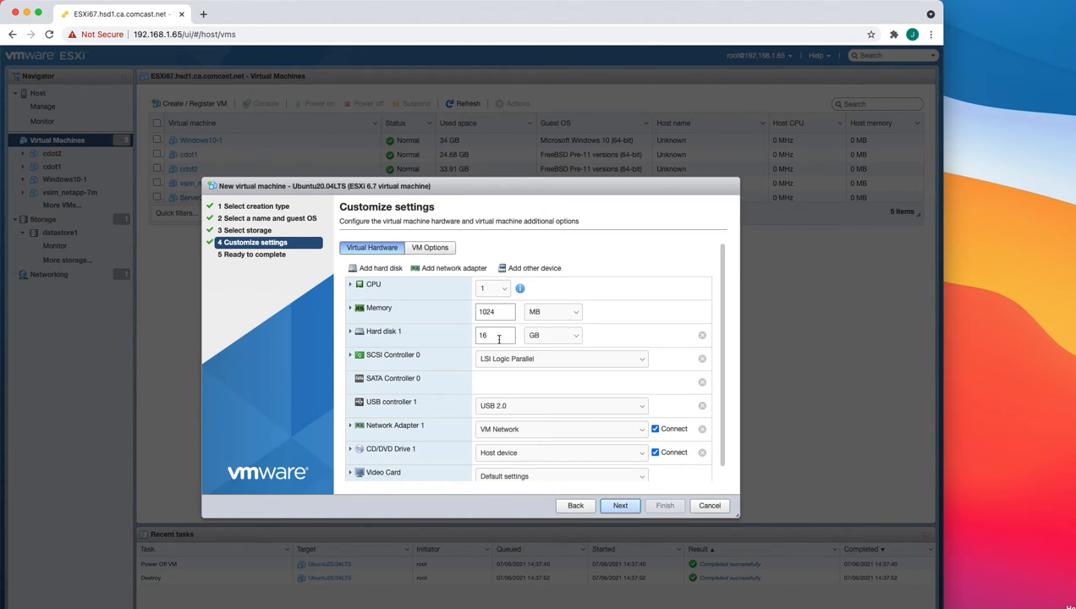
# Set the virtual machine's hard disk to 30 GB and its memory to 4096 MB.
pyautogui.click(498, 337)
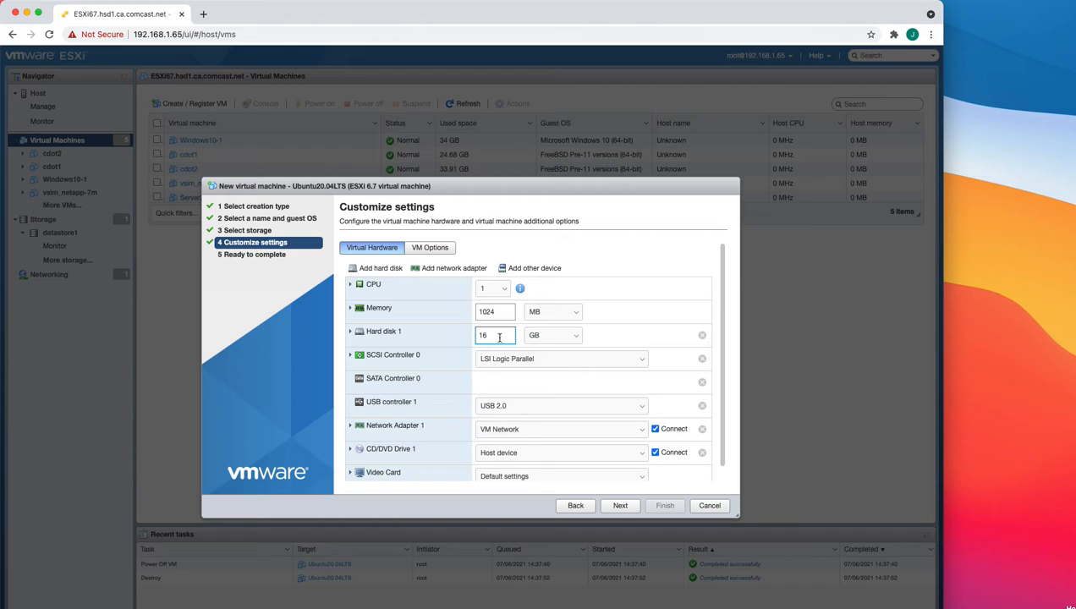
pyautogui.press('BackSpace')
pyautogui.press('BackSpace')
pyautogui.write('30')
pyautogui.click(504, 312)
pyautogui.press('BackSpace')
pyautogui.press('BackSpace')
pyautogui.press('BackSpace')
pyautogui.press('BackSpace')
pyautogui.write('409')
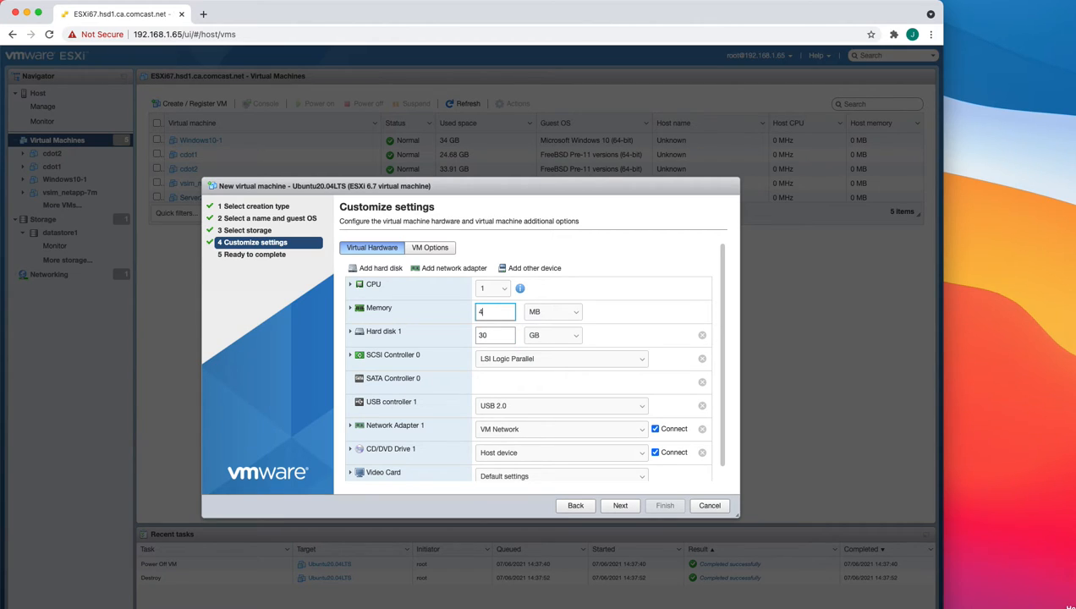
pyautogui.write('6')
# Attach ubuntu-20.04.2-live-server-amd64.iso from datastore1 to CD/DVD Drive 1 as a datastore ISO file.
pyautogui.scroll(-1, 526, 411)
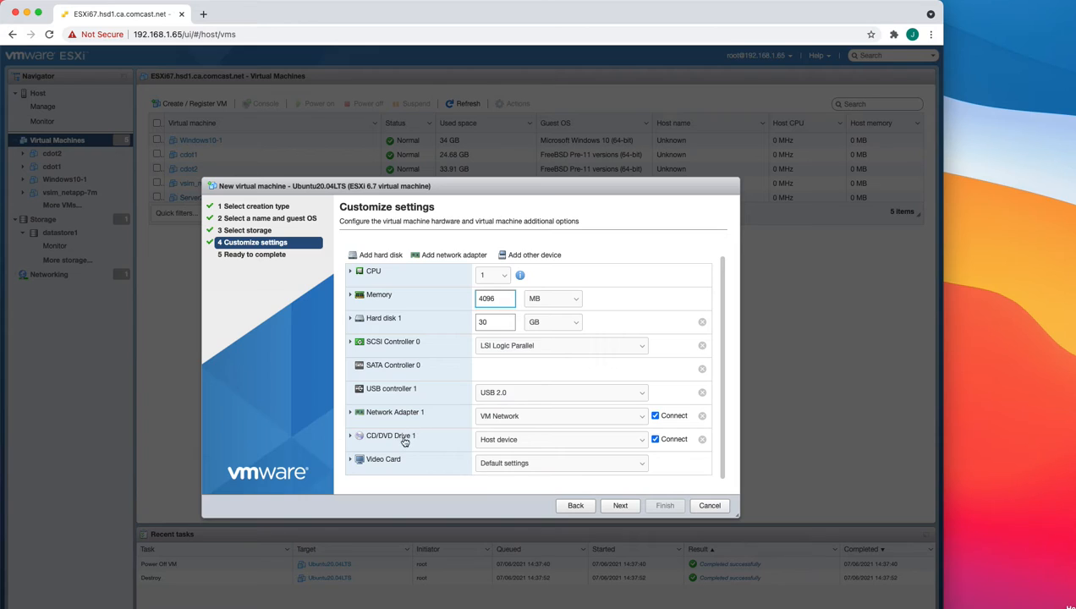
pyautogui.click(569, 448)
pyautogui.click(545, 454)
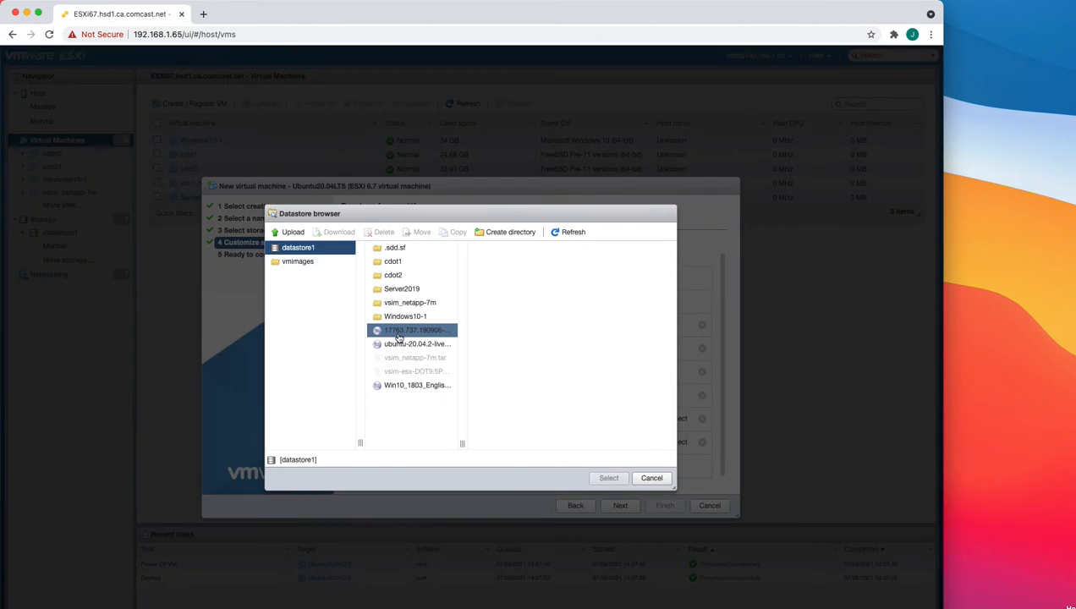
pyautogui.click(389, 345)
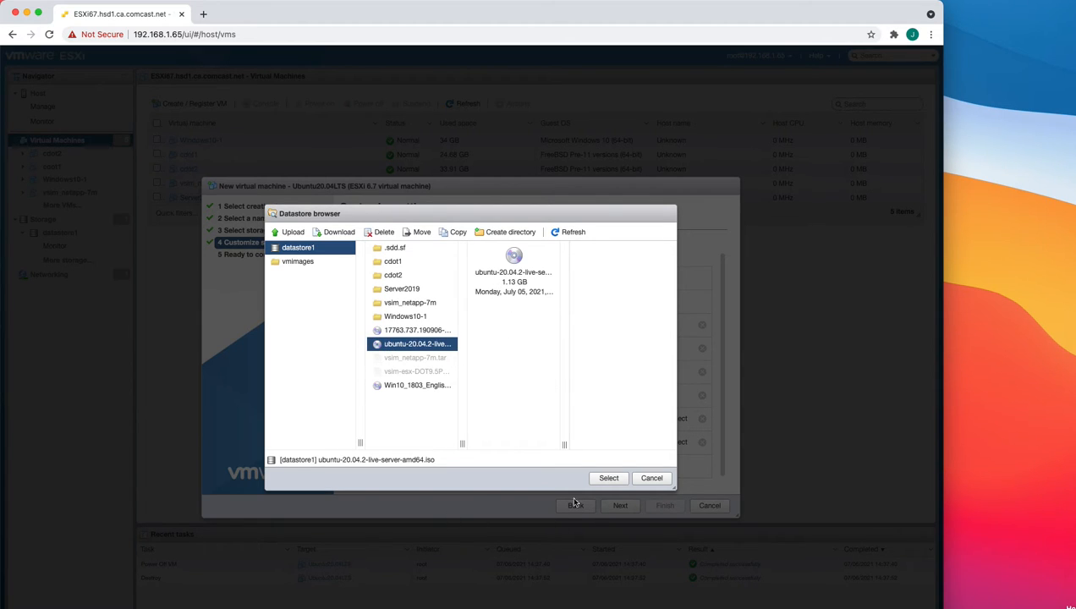
pyautogui.click(609, 478)
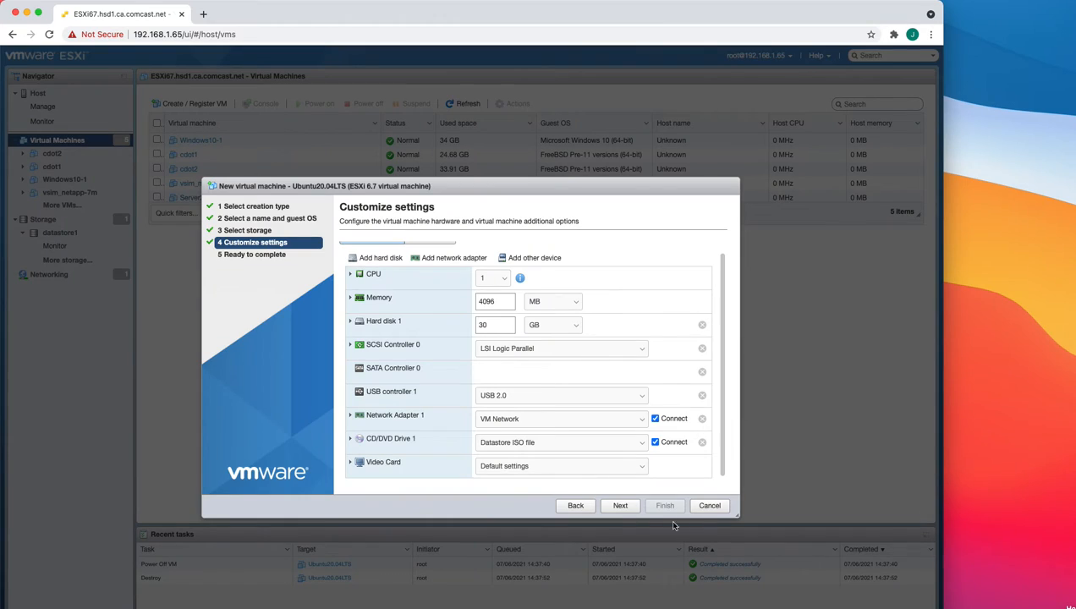
# Set the CPU count to 4, review the settings summary and finish creating the virtual machine.
pyautogui.click(501, 288)
pyautogui.click(488, 325)
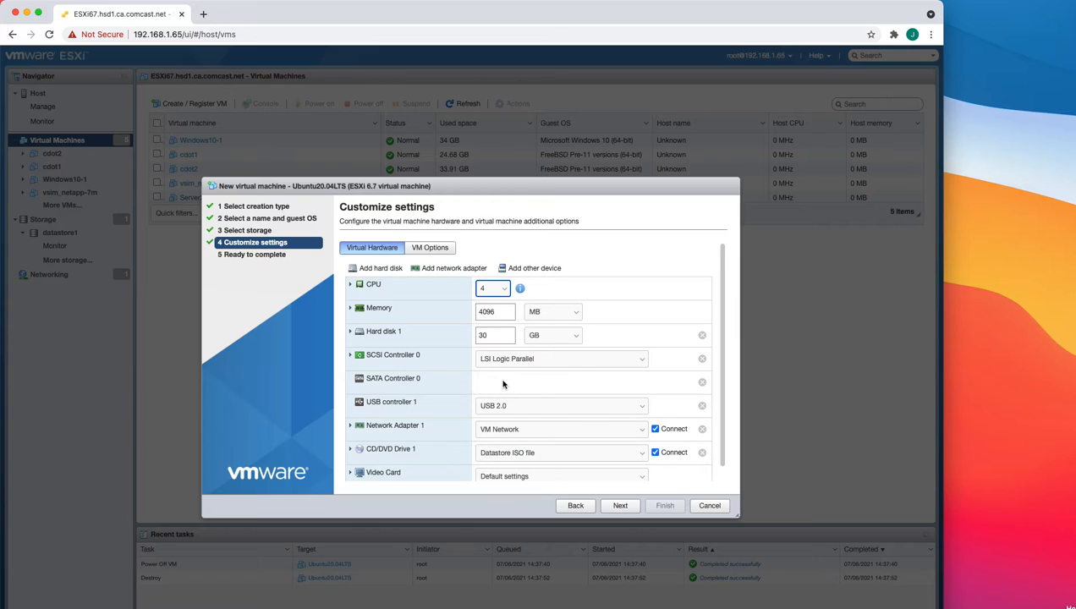
pyautogui.scroll(-1, 499, 383)
pyautogui.click(611, 504)
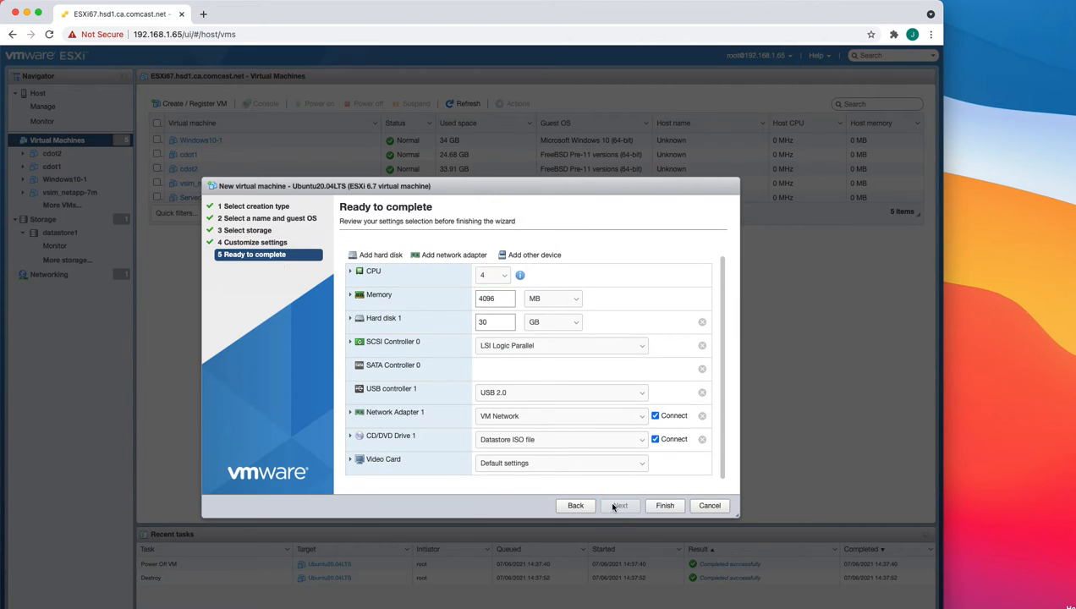
pyautogui.scroll(-3, 576, 403)
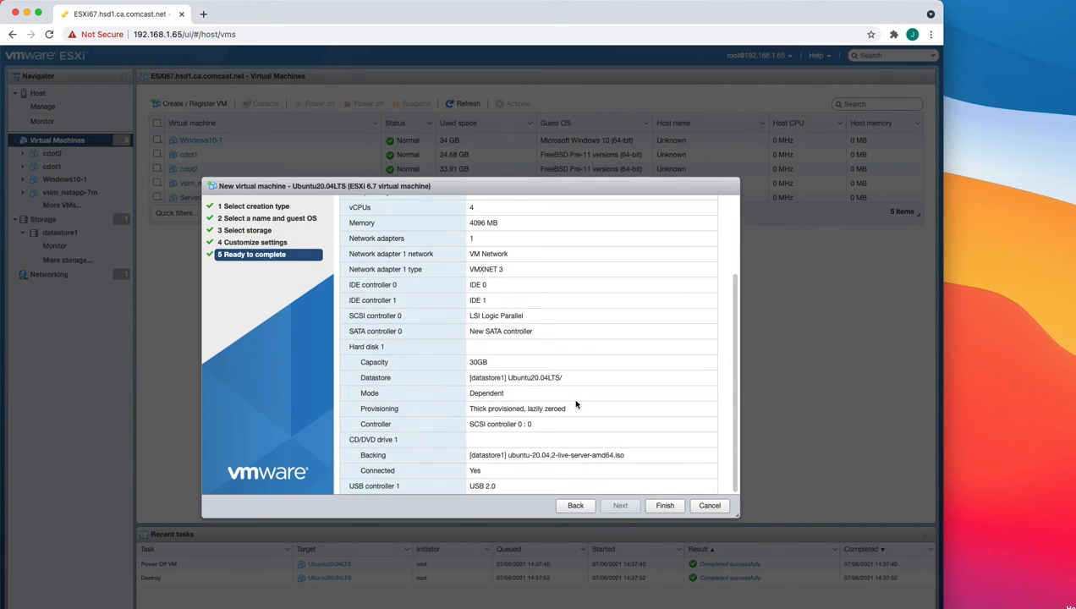
pyautogui.click(669, 507)
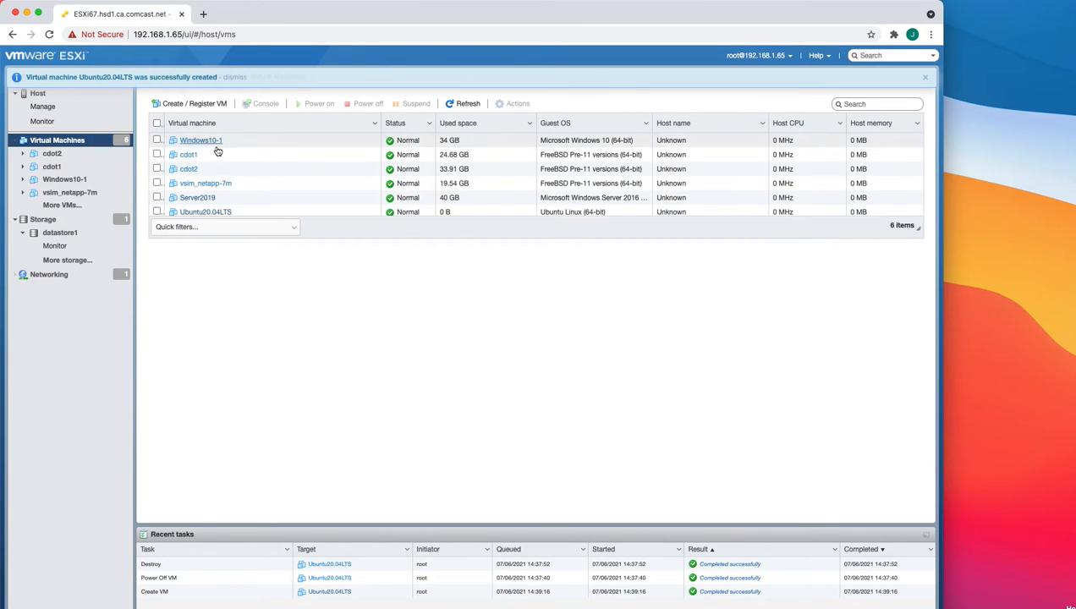
# Power on the new Ubuntu20.04LTS machine and accept English and the English (US) keyboard layout in the installer.
pyautogui.click(206, 213)
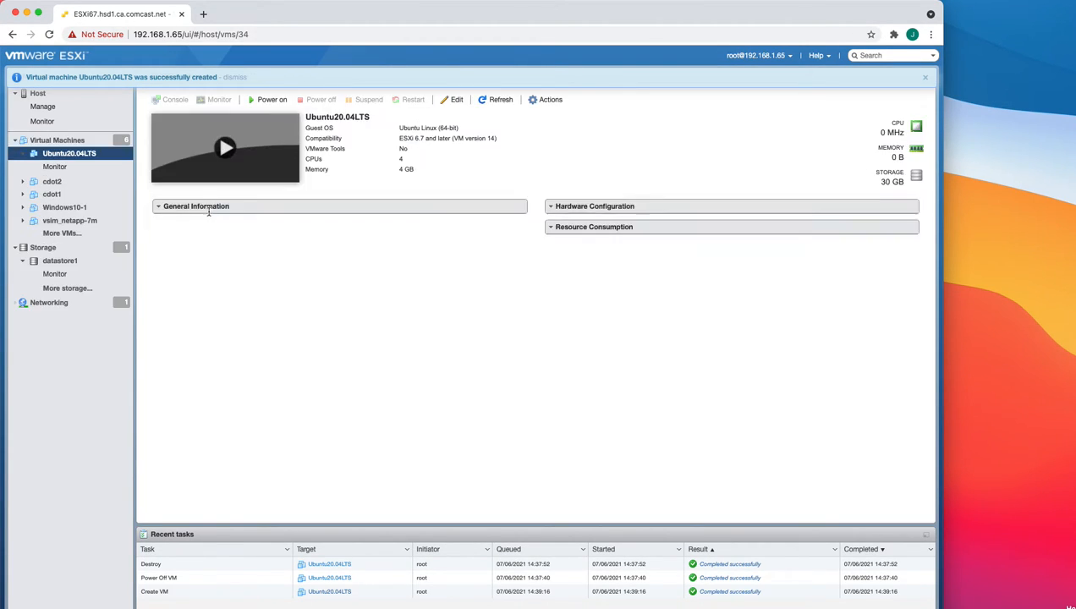
pyautogui.click(231, 161)
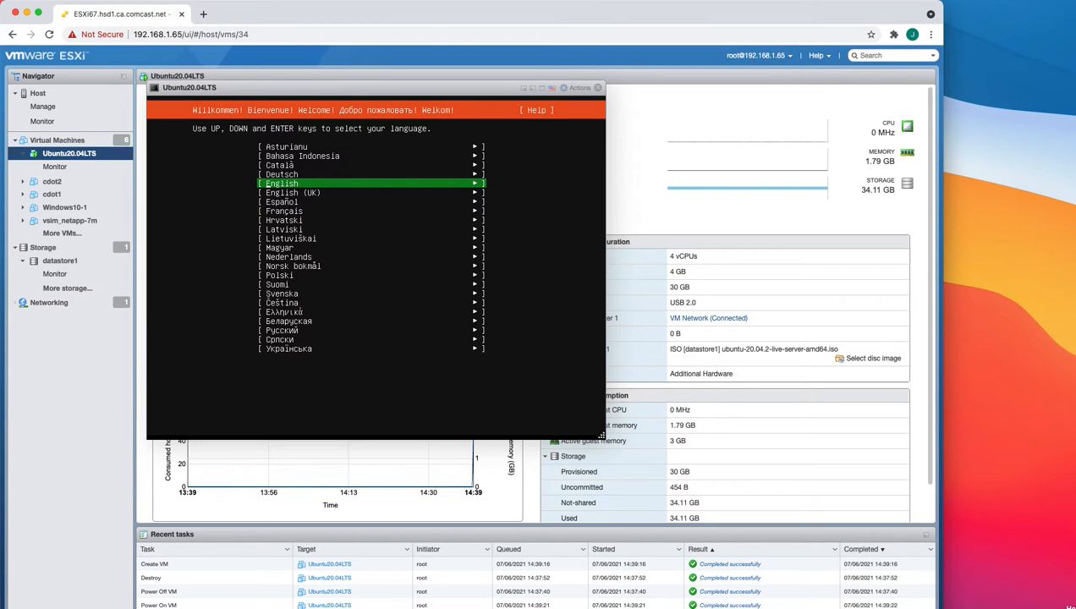
pyautogui.press('Return')
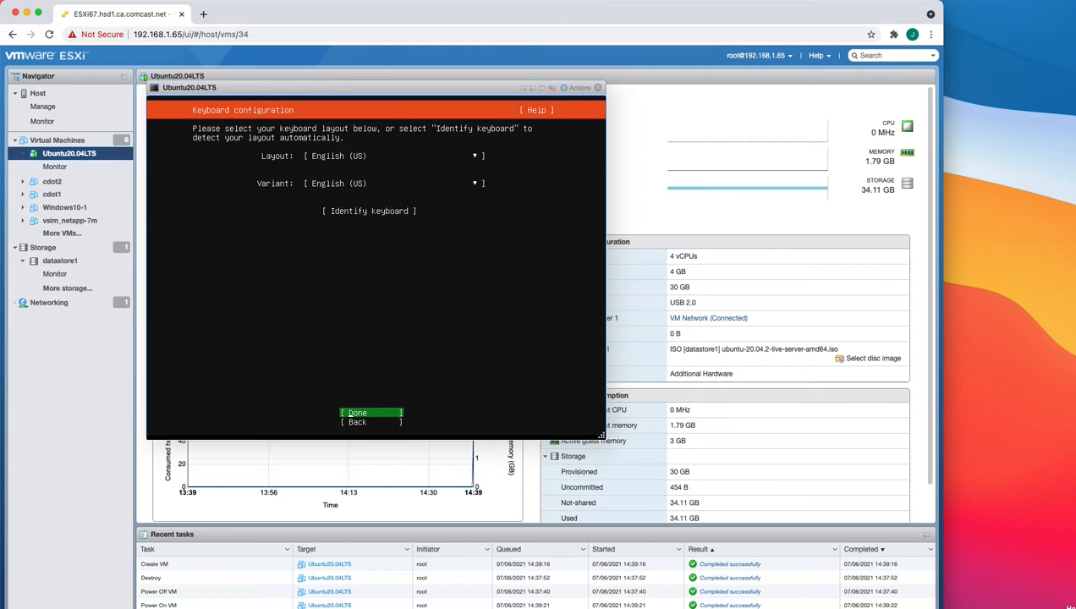
pyautogui.press('Return')
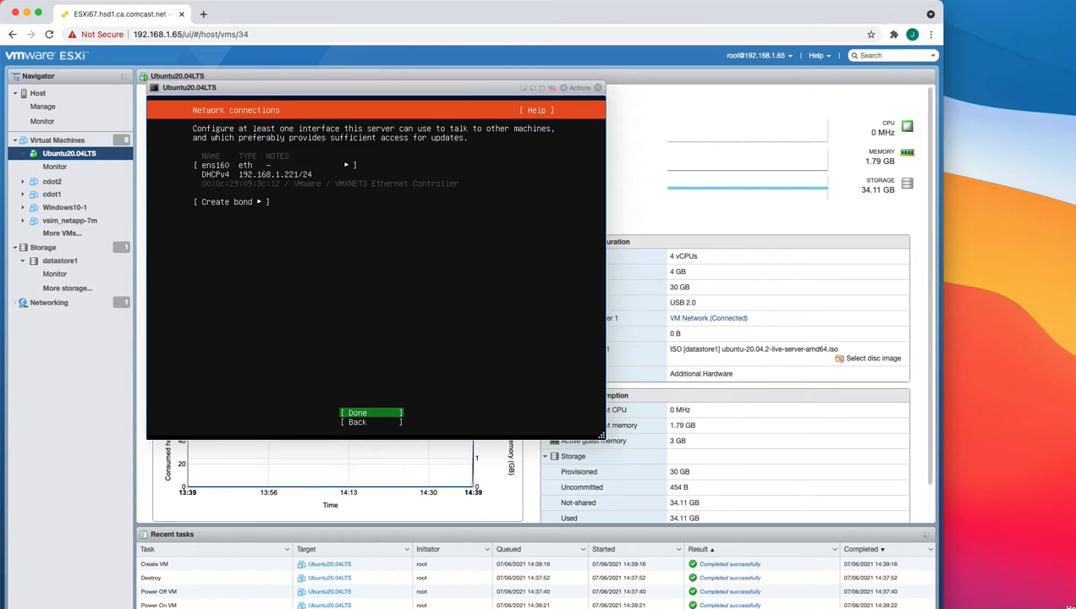
# Open the IPv4 configuration of the ens160 interface and switch its method to Manual.
pyautogui.press('Up')
pyautogui.press('Up')
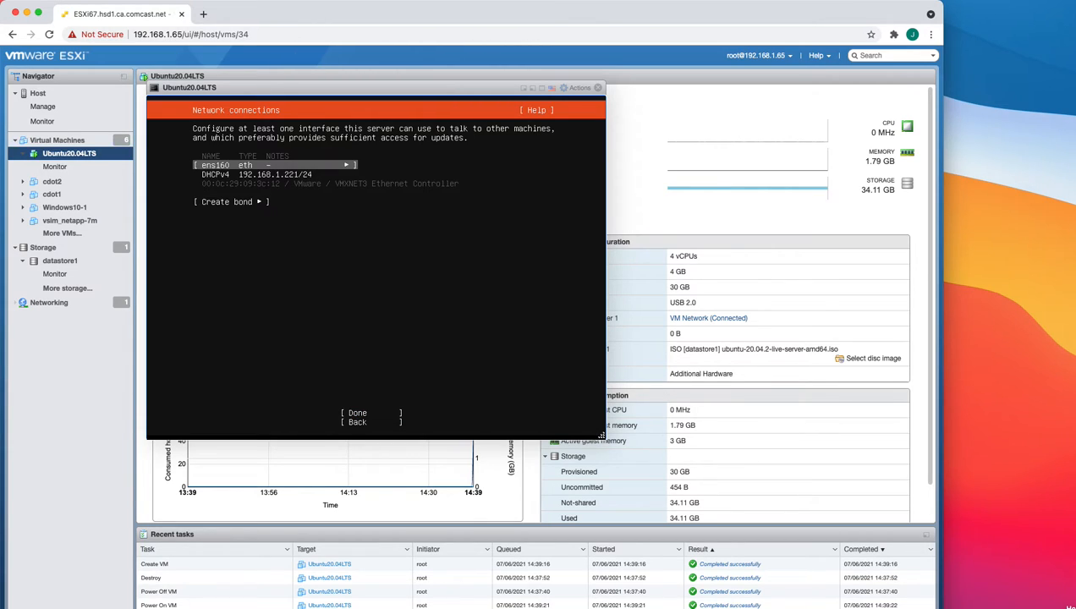
pyautogui.press('Return')
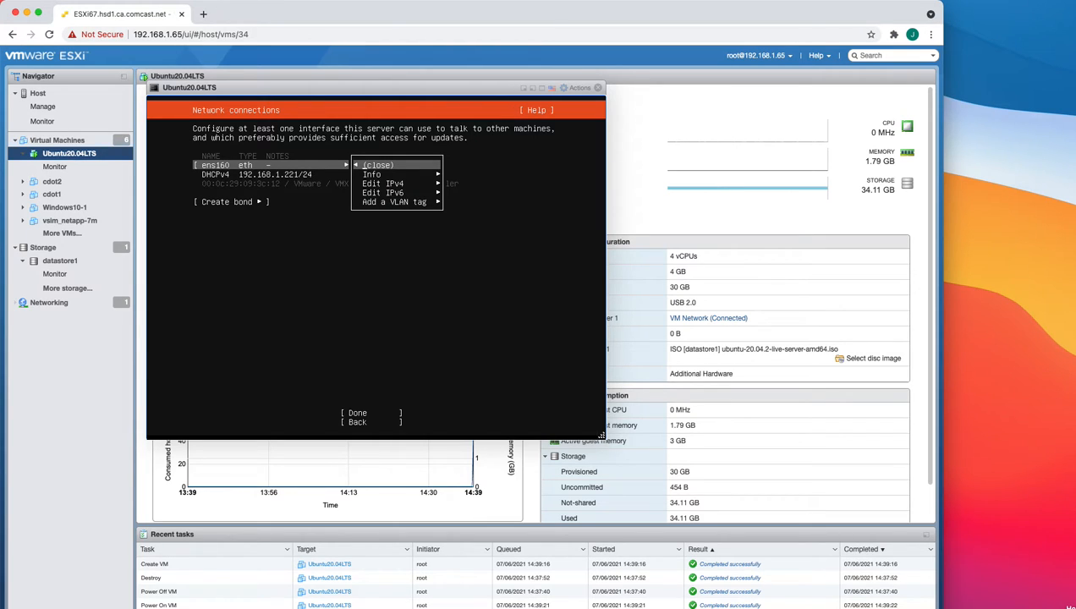
pyautogui.press('Down')
pyautogui.press('Down')
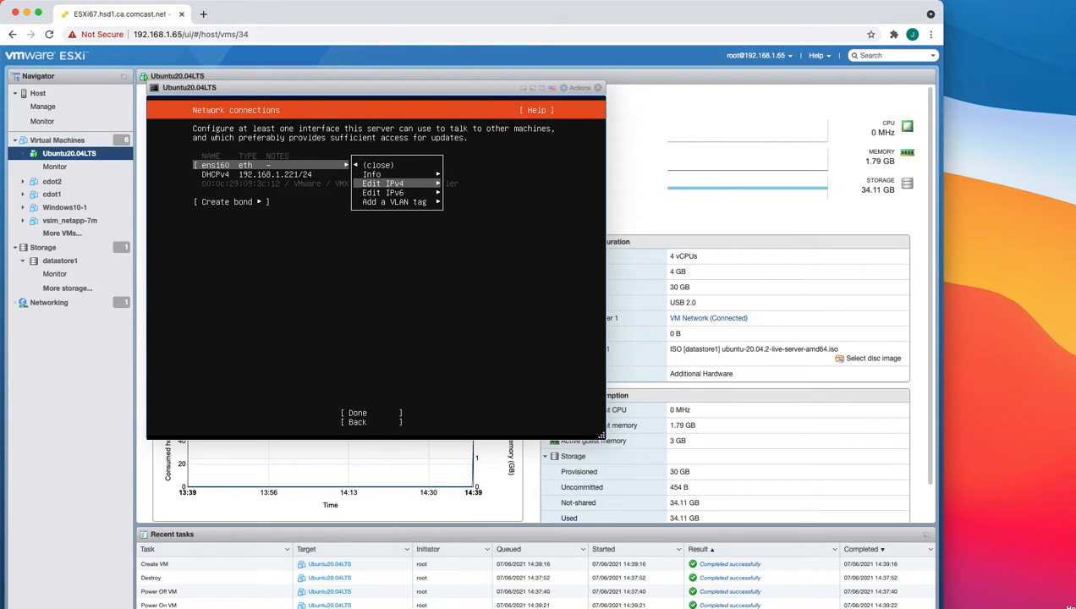
pyautogui.press('Return')
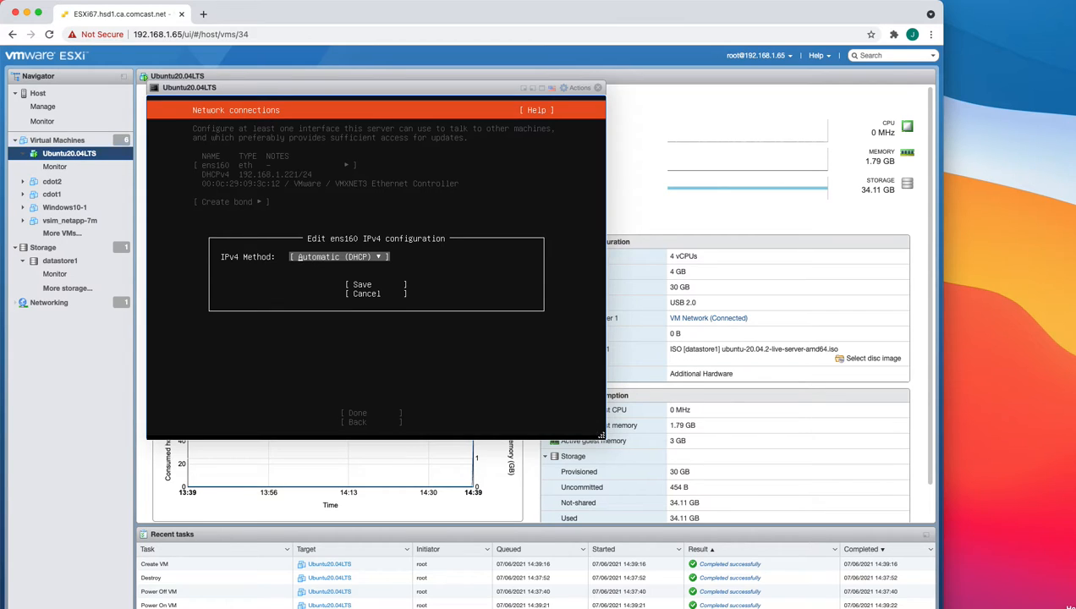
pyautogui.press('Return')
pyautogui.press('Down')
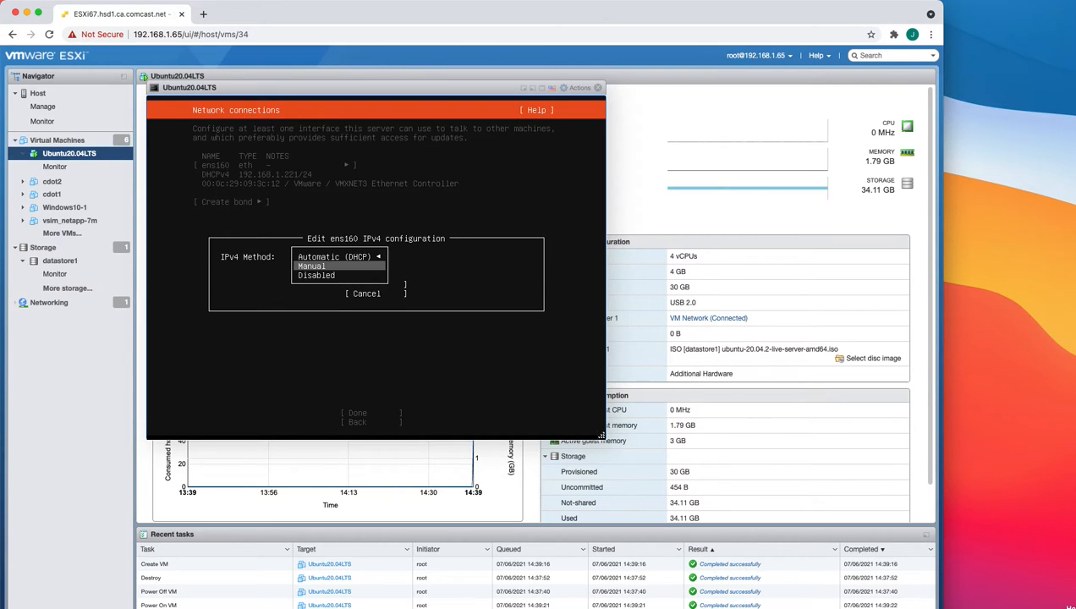
pyautogui.press('Return')
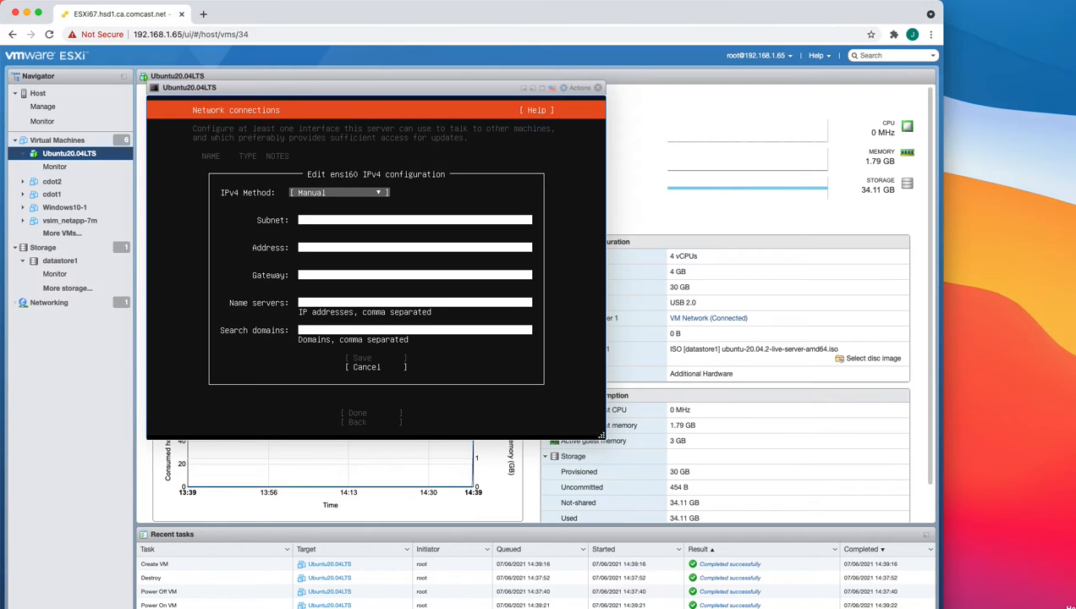
# Try to enter 255.255.255.0 as the subnet for ens160.
pyautogui.press('Tab')
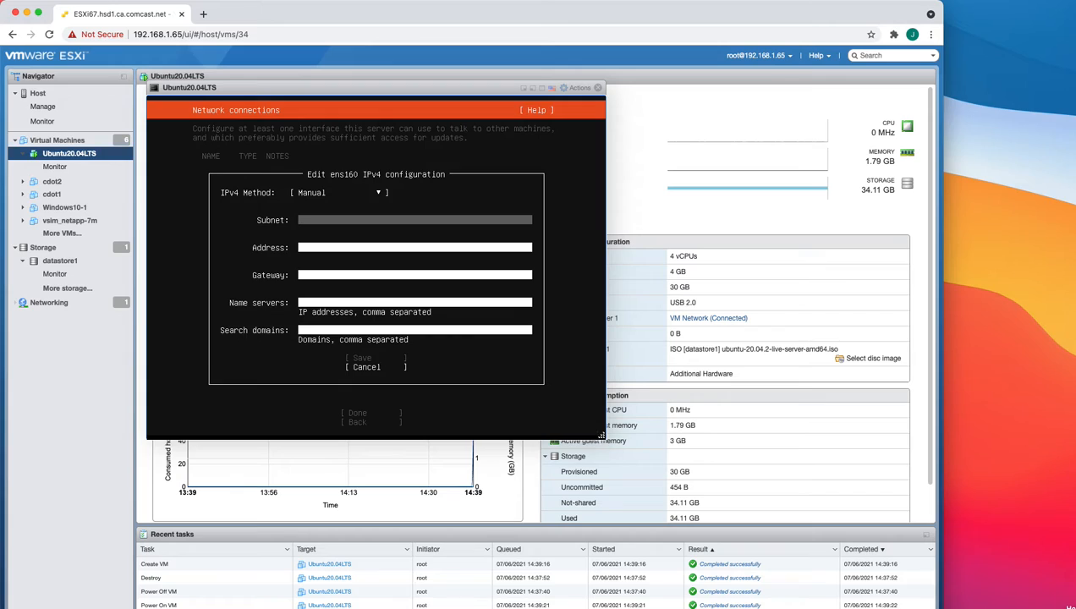
pyautogui.write('255.255.255.0')
pyautogui.press('Tab')
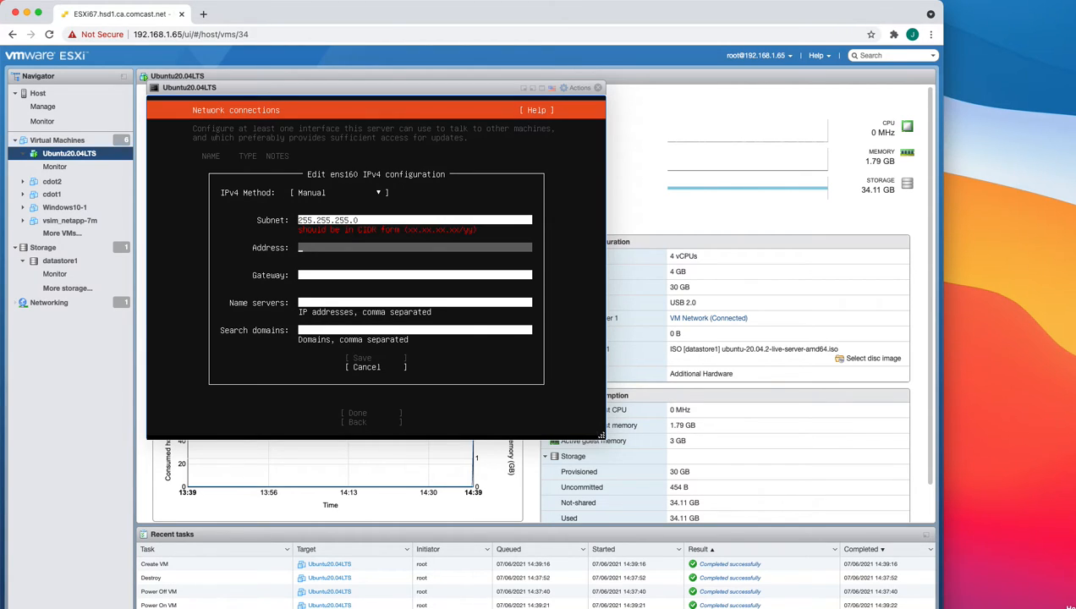
# Try to use 192.168.1.220/24 as the subnet, replacing the current entry.
pyautogui.press('Up')
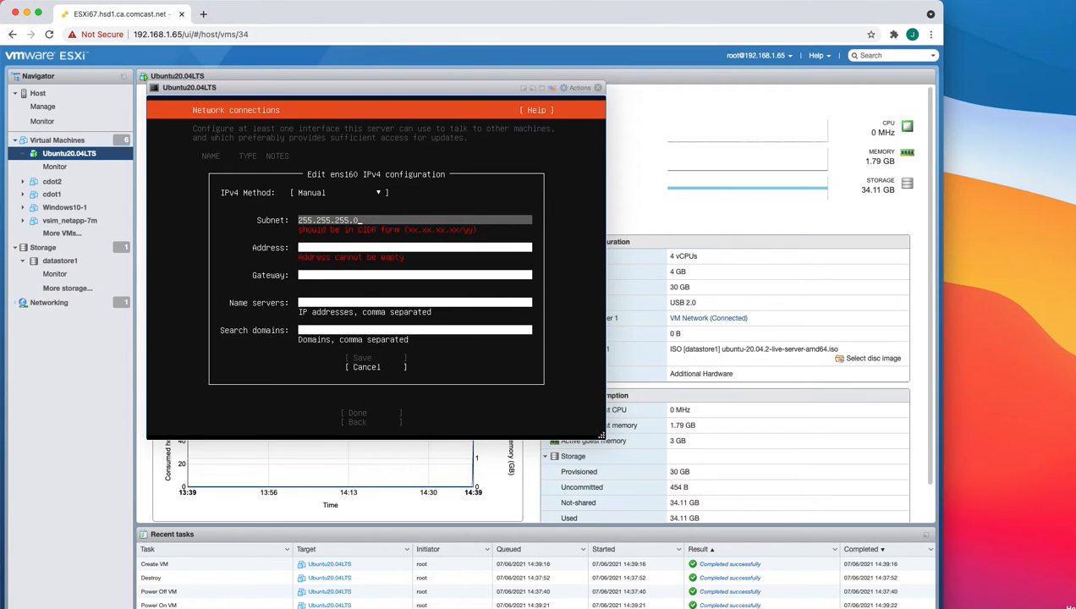
pyautogui.press('BackSpace')
pyautogui.press('BackSpace')
pyautogui.press('BackSpace')
pyautogui.press('BackSpace')
pyautogui.press('BackSpace')
pyautogui.press('BackSpace')
pyautogui.press('BackSpace')
pyautogui.press('BackSpace')
pyautogui.press('BackSpace')
pyautogui.press('BackSpace')
pyautogui.press('BackSpace')
pyautogui.press('BackSpace')
pyautogui.press('BackSpace')
pyautogui.write('192.168.1.220/24')
pyautogui.press('Tab')
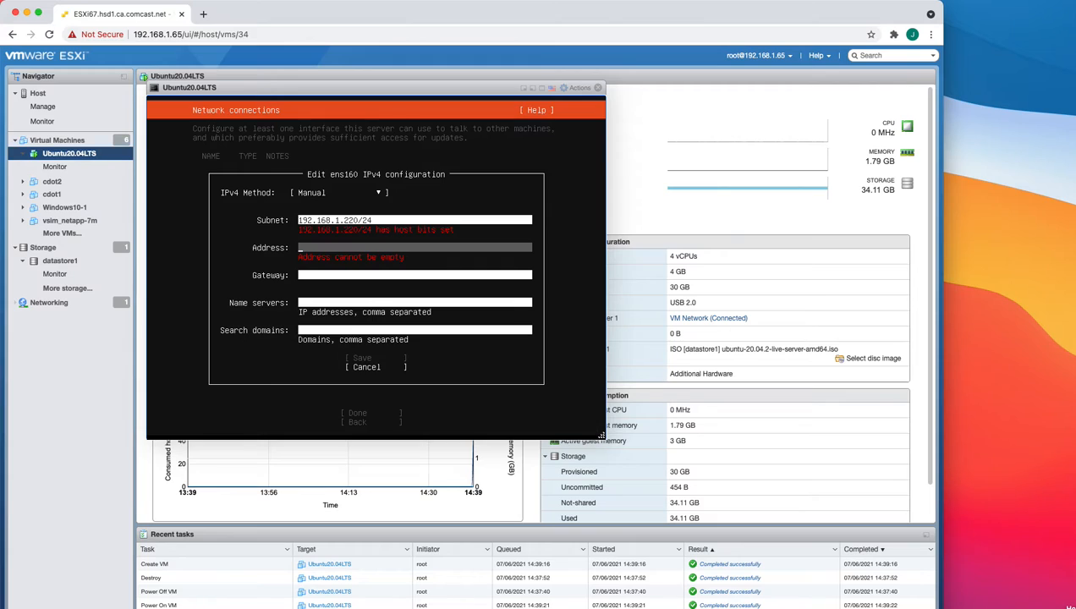
# Set the IPv4 address to 192.168.1.220 and the gateway to 192.168.1.1.
pyautogui.write('192.168.1.220')
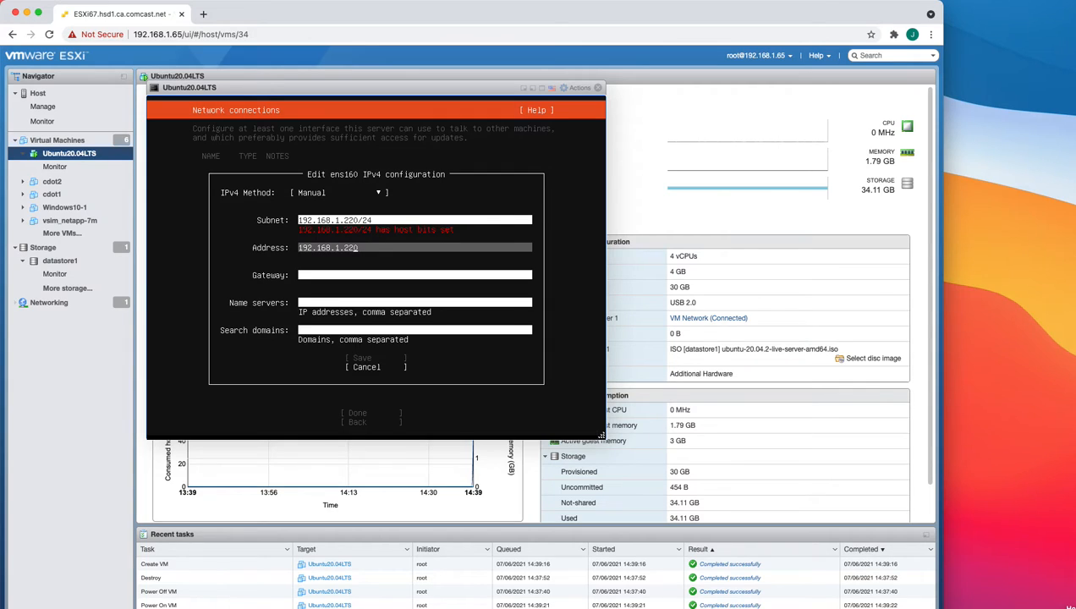
pyautogui.press('Tab')
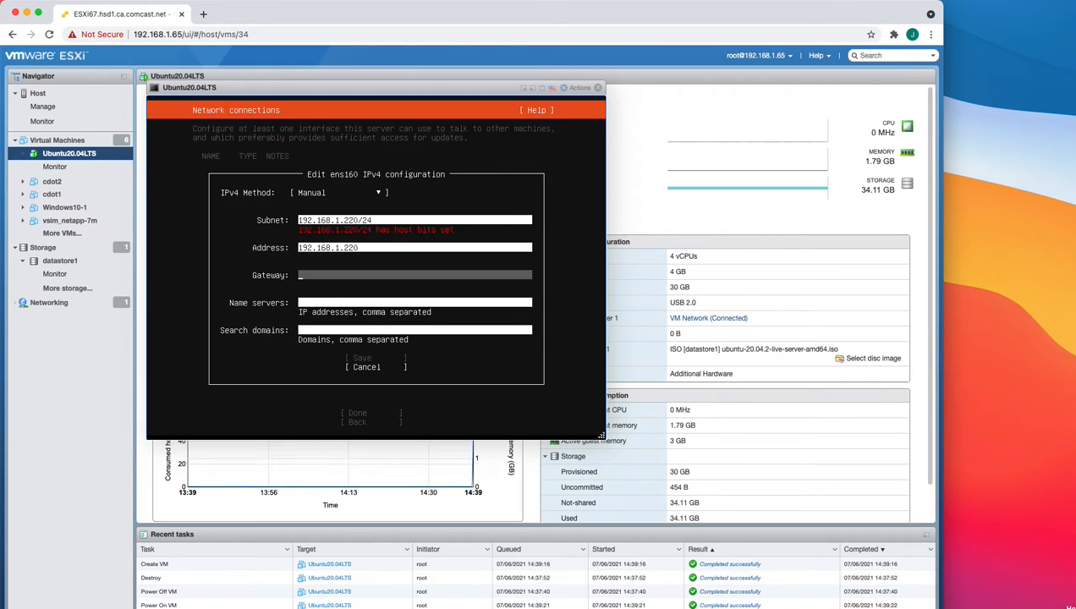
pyautogui.write('192.168.1.1')
pyautogui.press('Tab')
pyautogui.press('Tab')
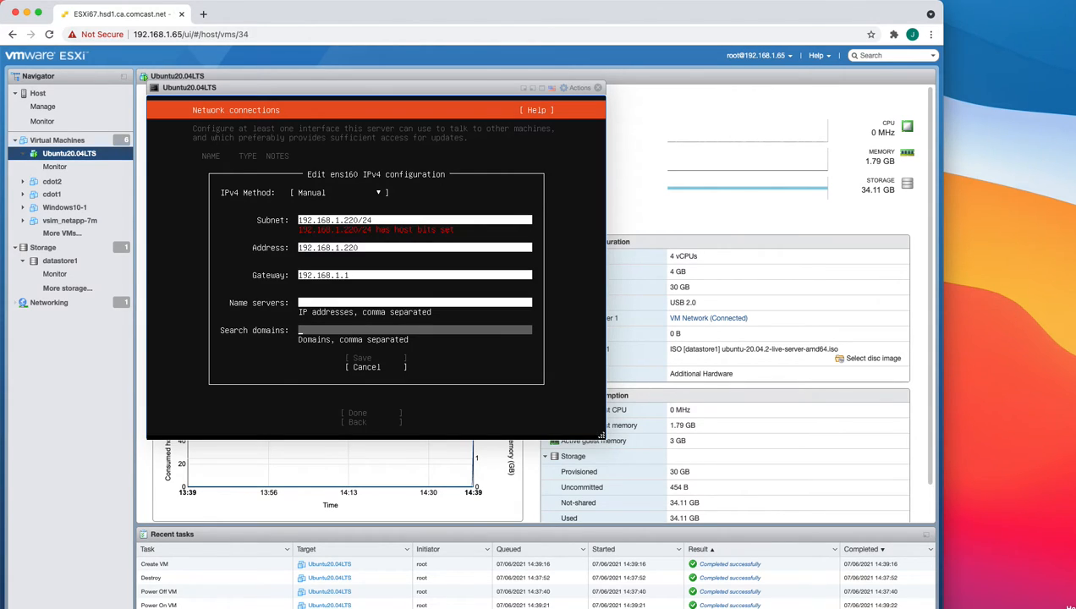
# Try to enter 8.8.8.8, 8.8.4.4 as the search domains.
pyautogui.write('8.8.8.8, 8.8.4')
pyautogui.press('Up')
pyautogui.press('Up')
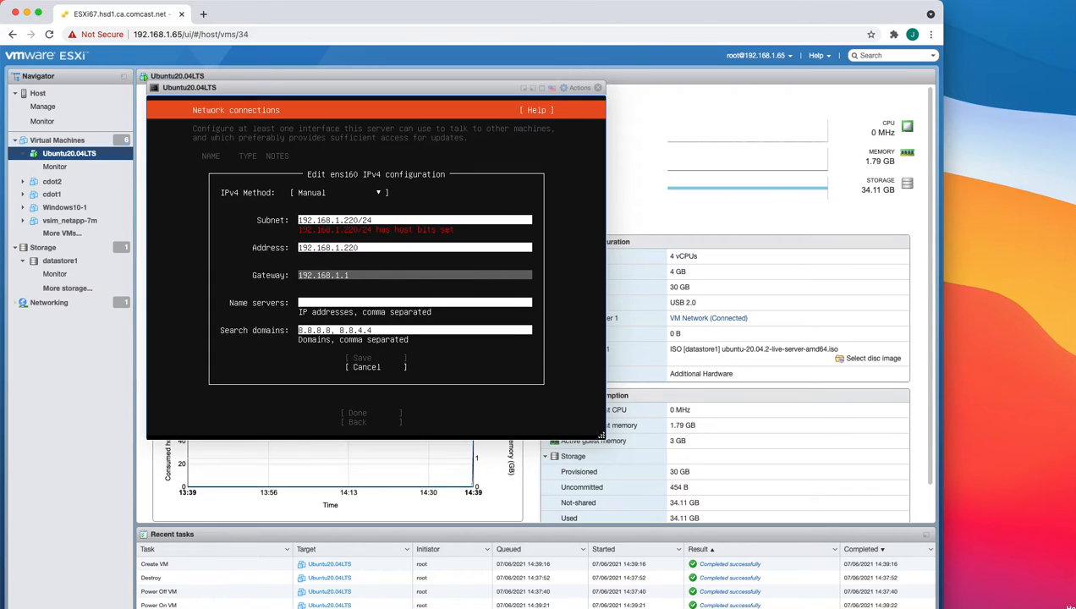
# Set the name servers to 8.8.8.8, 8.8.4.4.
pyautogui.press('Down')
pyautogui.press('Down')
pyautogui.press('Up')
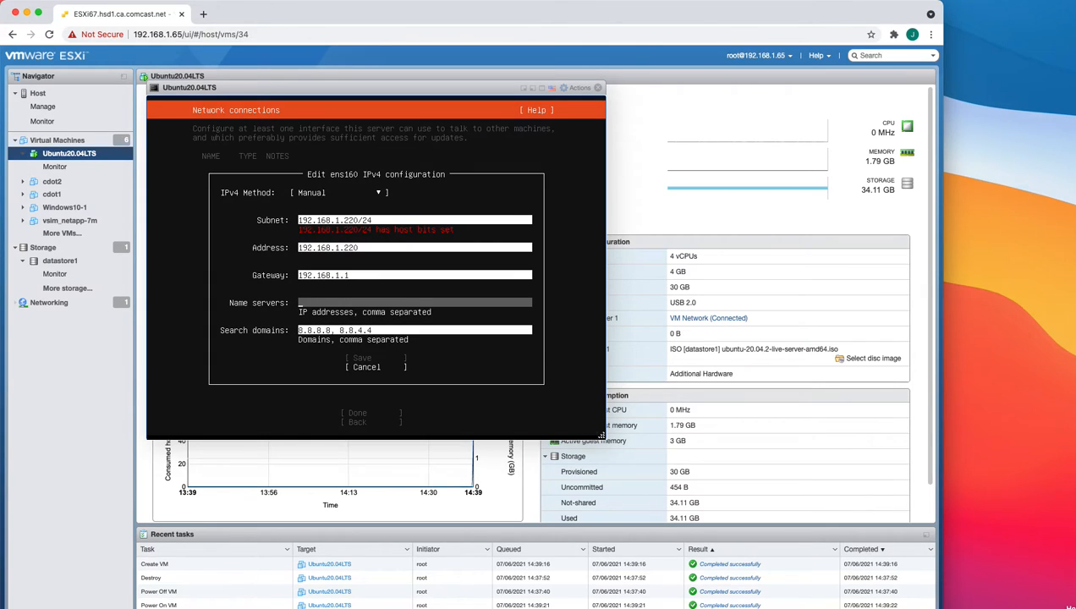
pyautogui.write('8.8.8.8, 8.8.4.4')
pyautogui.press('Tab')
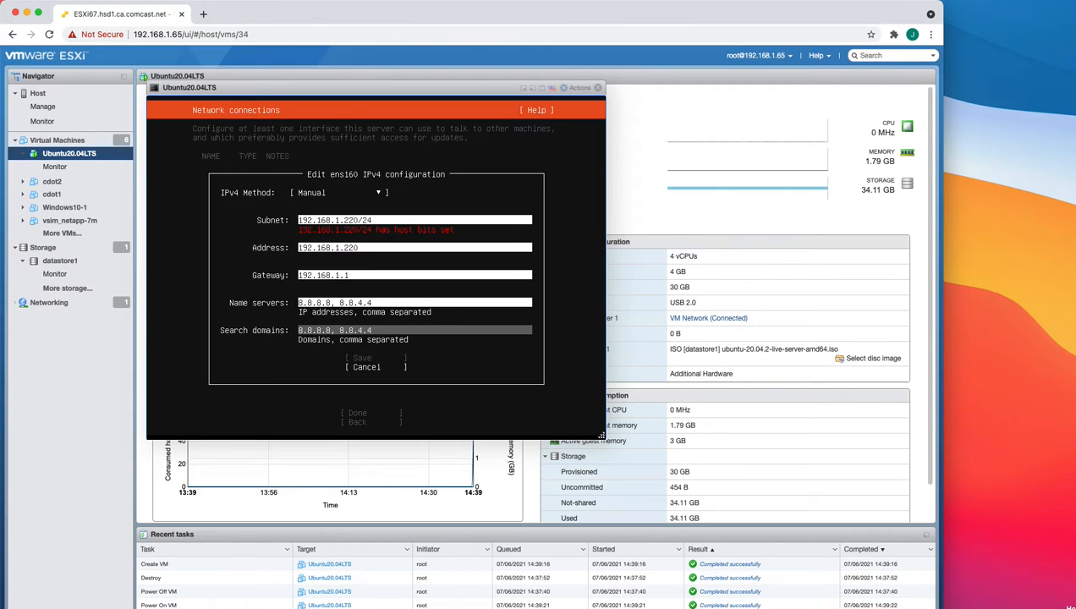
# Clear the IP addresses from the search domains and enter the owner's own domain name instead.
pyautogui.press('BackSpace')
pyautogui.press('BackSpace')
pyautogui.press('BackSpace')
pyautogui.press('BackSpace')
pyautogui.press('BackSpace')
pyautogui.press('BackSpace')
pyautogui.press('BackSpace')
pyautogui.press('BackSpace')
pyautogui.press('BackSpace')
pyautogui.press('BackSpace')
pyautogui.press('BackSpace')
pyautogui.press('BackSpace')
pyautogui.press('BackSpace')
pyautogui.press('BackSpace')
pyautogui.press('BackSpace')
pyautogui.press('BackSpace')
pyautogui.write('jeffreyfall.com')
pyautogui.press('Tab')
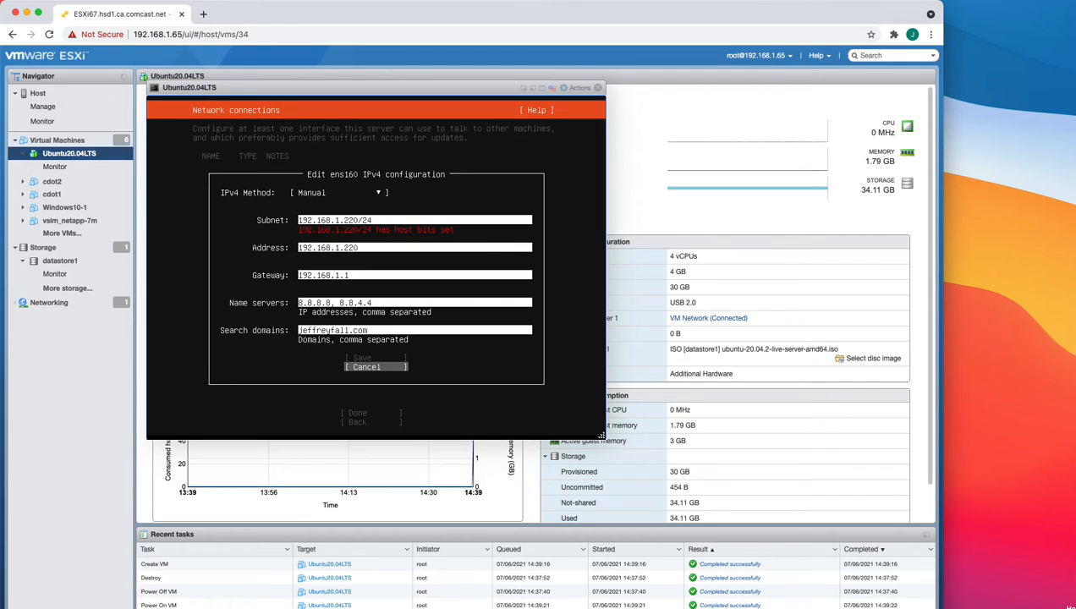
# Try to use 0.0.0.0/24 as the subnet, replacing the current entry.
pyautogui.press('Up')
pyautogui.press('Up')
pyautogui.press('Up')
pyautogui.press('Up')
pyautogui.press('Up')
pyautogui.press('Up')
pyautogui.press('Up')
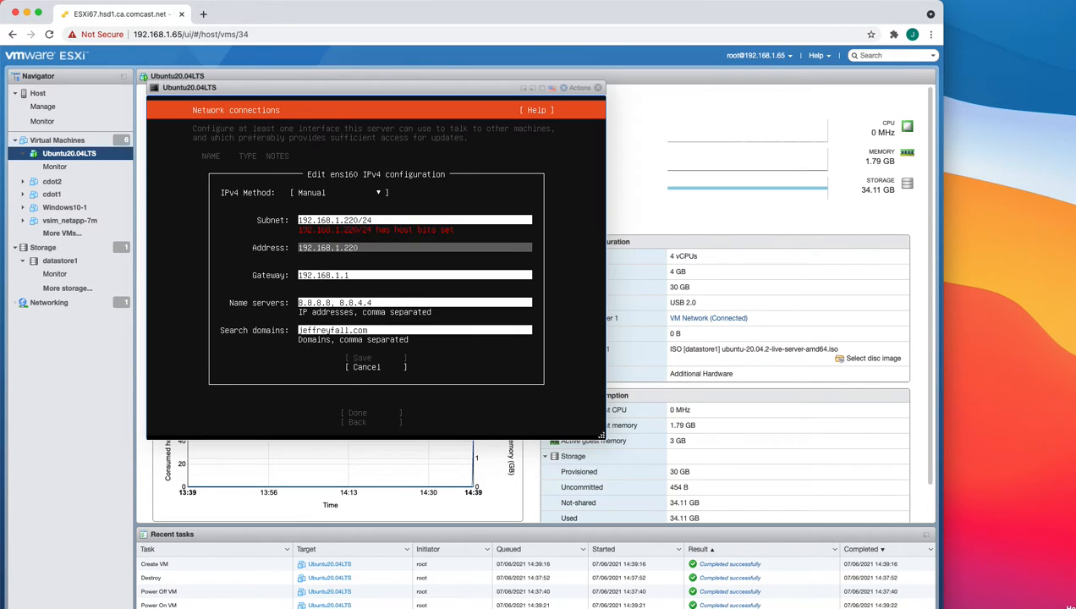
pyautogui.press('Down')
pyautogui.press('Down')
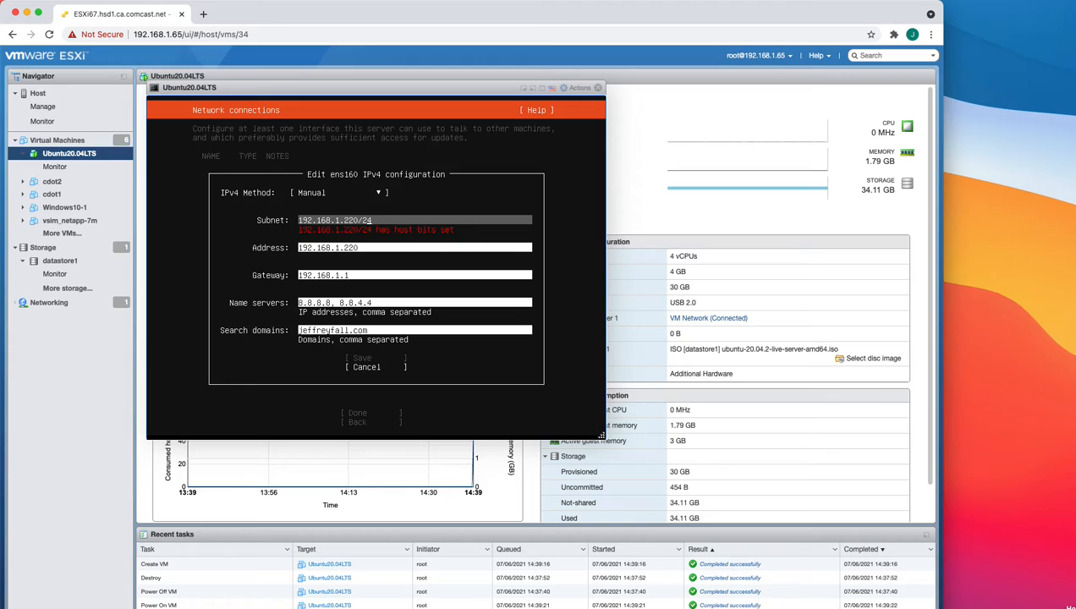
pyautogui.press('BackSpace')
pyautogui.press('BackSpace')
pyautogui.press('BackSpace')
pyautogui.press('BackSpace')
pyautogui.press('BackSpace')
pyautogui.press('BackSpace')
pyautogui.press('BackSpace')
pyautogui.press('BackSpace')
pyautogui.press('BackSpace')
pyautogui.press('BackSpace')
pyautogui.press('BackSpace')
pyautogui.press('BackSpace')
pyautogui.press('BackSpace')
pyautogui.press('BackSpace')
pyautogui.press('BackSpace')
pyautogui.press('BackSpace')
pyautogui.write('0.0.0.0/2')
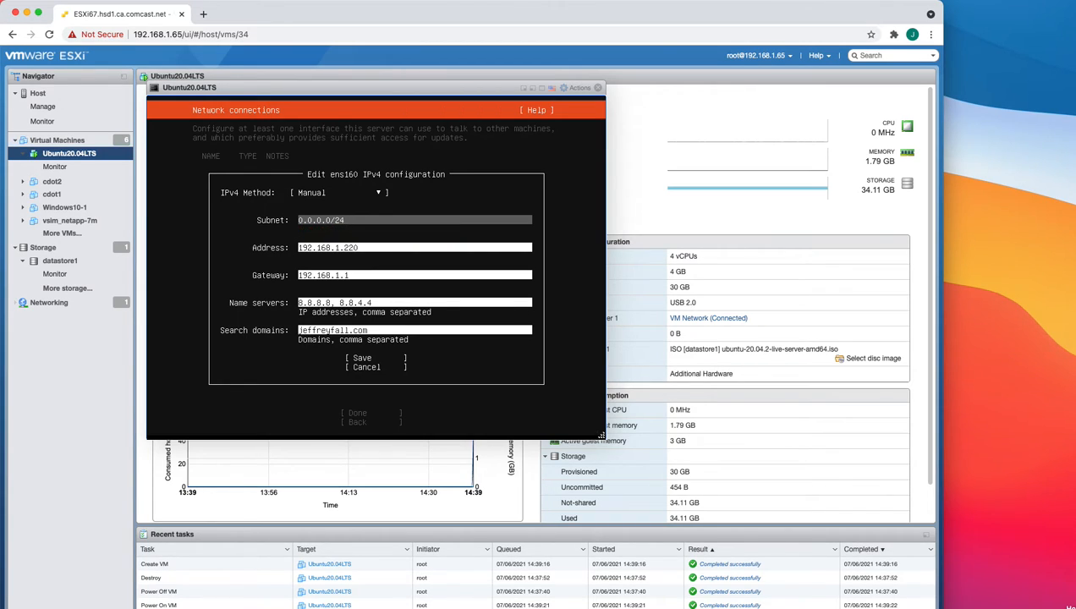
pyautogui.write('4')
pyautogui.press('Tab')
pyautogui.press('Tab')
pyautogui.press('Tab')
pyautogui.press('Tab')
pyautogui.press('Tab')
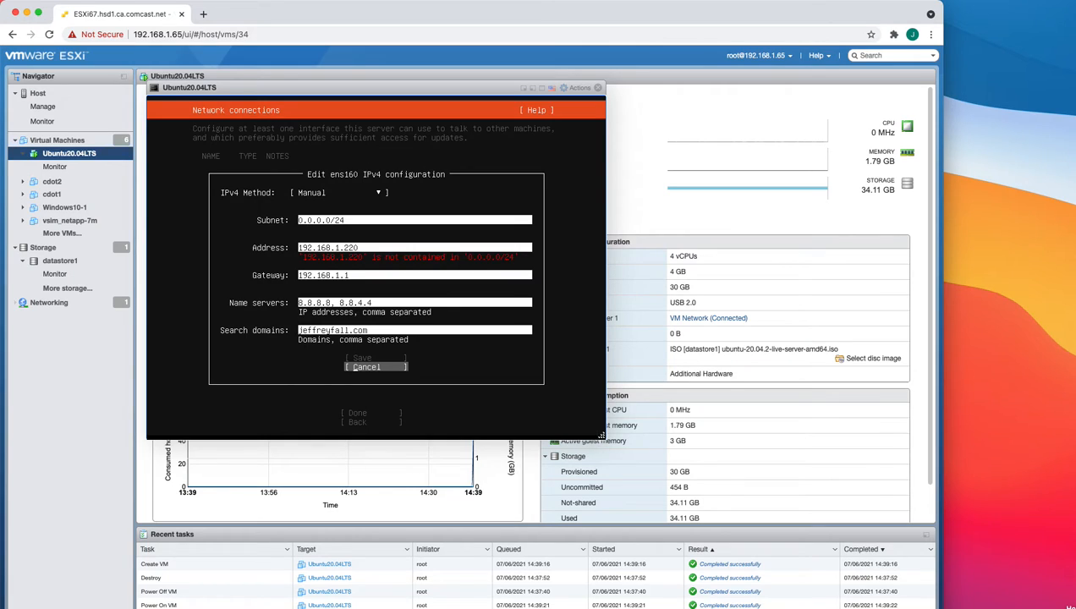
# Set the subnet to 192.168.1.0/24 and save the manual IPv4 configuration of ens160.
pyautogui.hotkey('shift', 'Tab')
pyautogui.hotkey('shift', 'Tab')
pyautogui.hotkey('shift', 'Tab')
pyautogui.hotkey('shift', 'Tab')
pyautogui.hotkey('shift', 'Tab')
pyautogui.hotkey('shift', 'Tab')
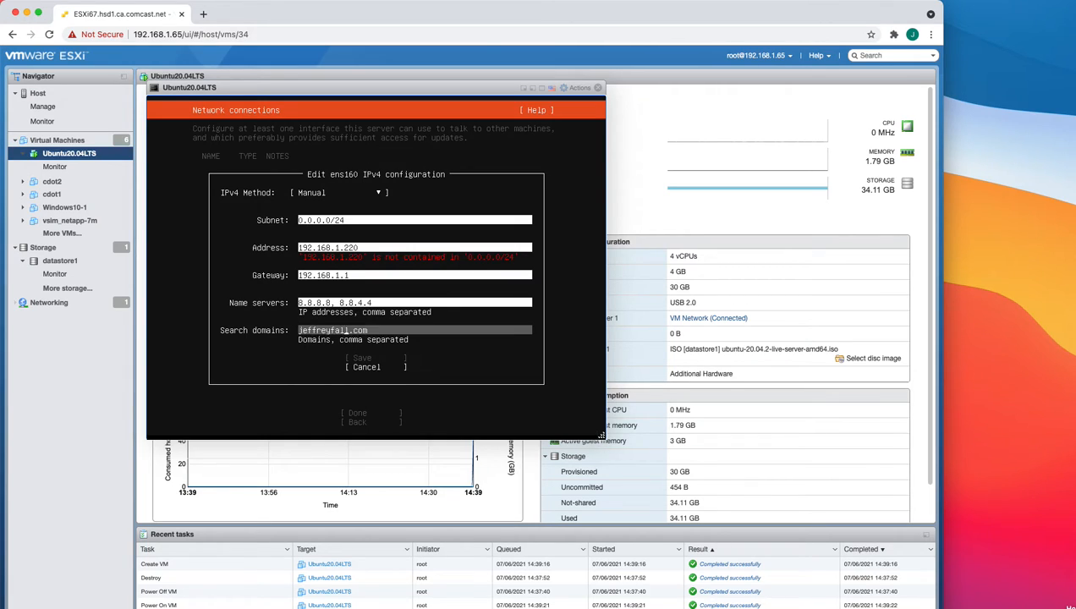
pyautogui.press('Tab')
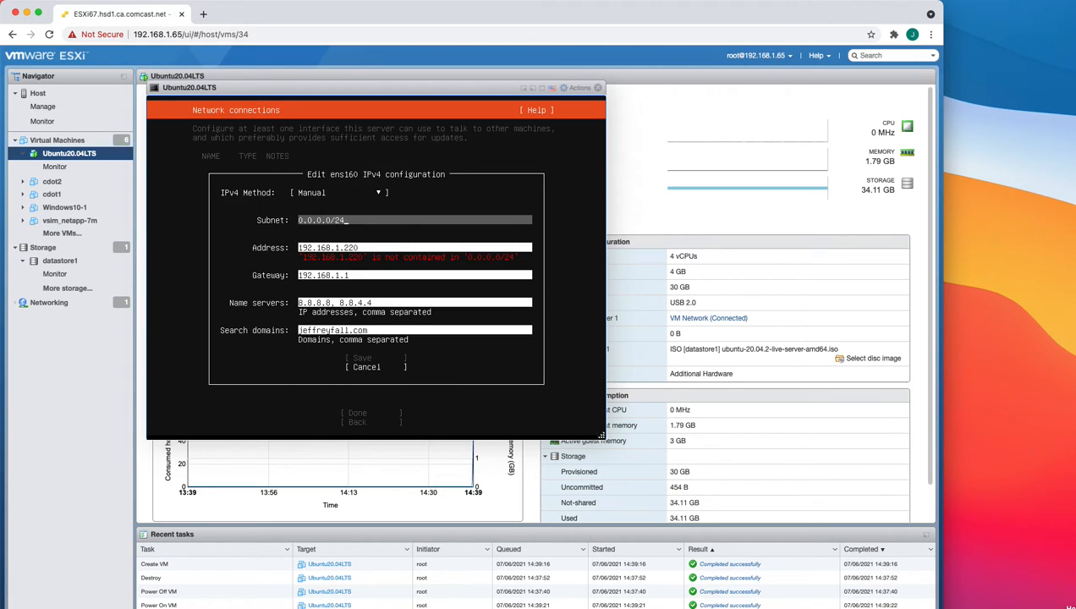
pyautogui.press('BackSpace')
pyautogui.press('BackSpace')
pyautogui.press('BackSpace')
pyautogui.press('BackSpace')
pyautogui.press('BackSpace')
pyautogui.press('BackSpace')
pyautogui.press('BackSpace')
pyautogui.press('BackSpace')
pyautogui.press('BackSpace')
pyautogui.press('BackSpace')
pyautogui.write('192.09')
pyautogui.write('0')
pyautogui.press('BackSpace')
pyautogui.press('BackSpace')
pyautogui.press('BackSpace')
pyautogui.press('BackSpace')
pyautogui.press('BackSpace')
pyautogui.write('168.1.0/24')
pyautogui.press('Tab')
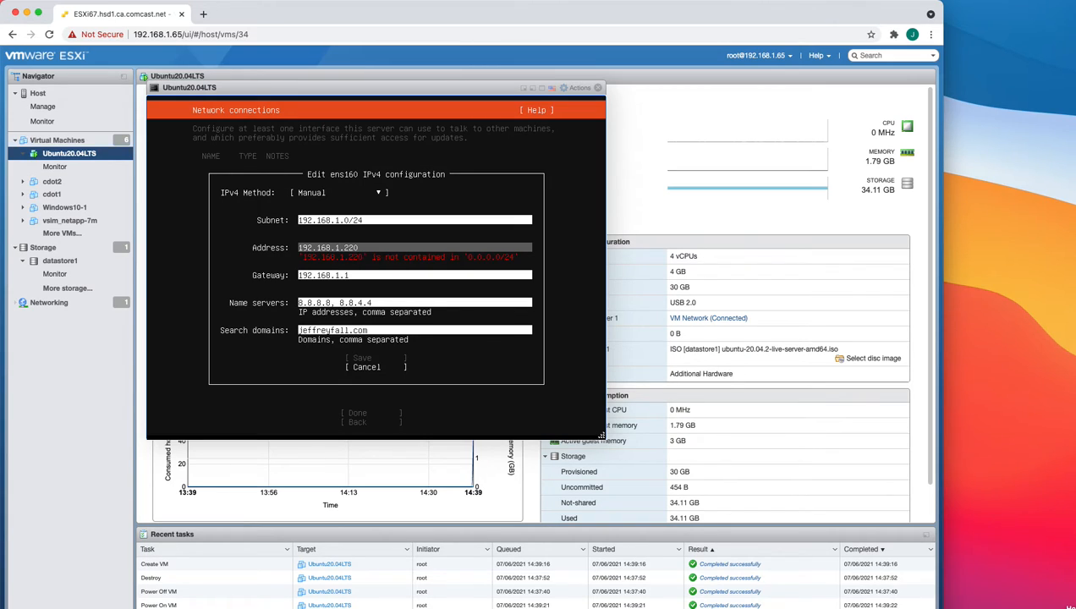
pyautogui.hotkey('shift', 'Tab')
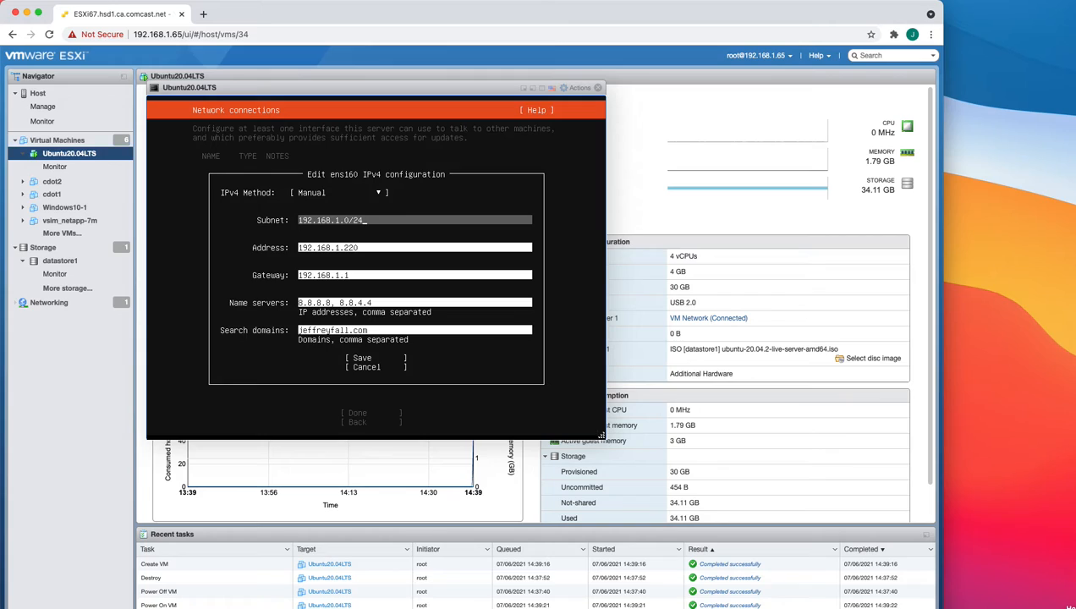
pyautogui.press('Tab')
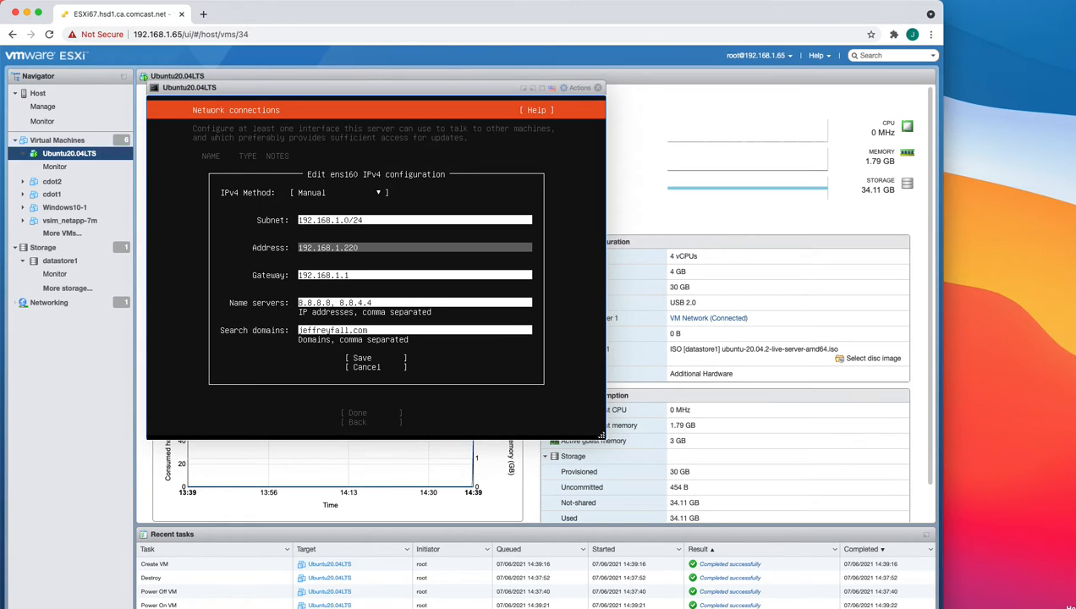
pyautogui.press('Tab')
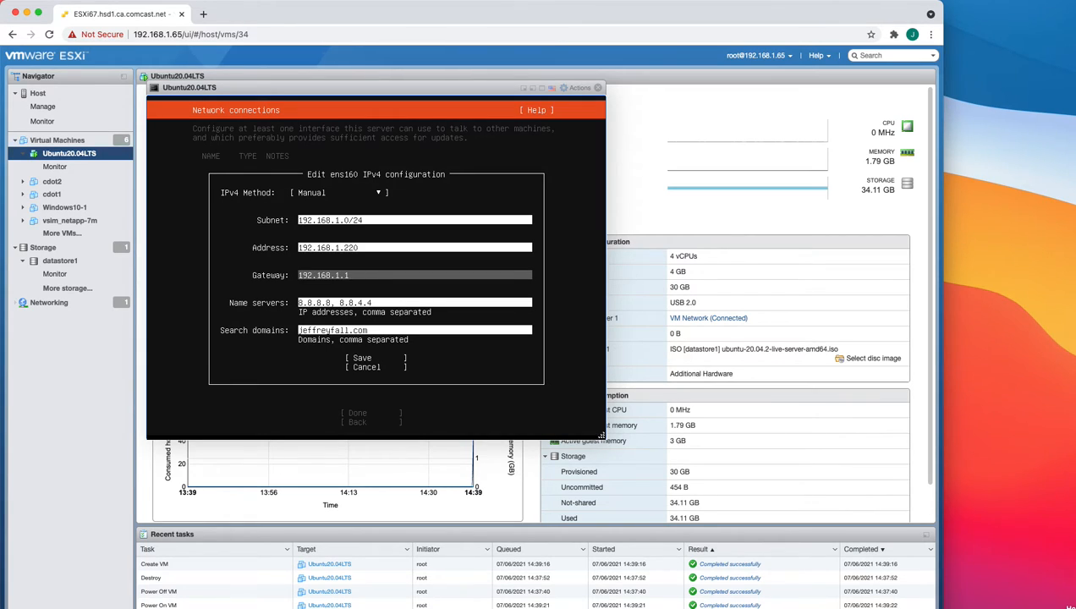
pyautogui.press('Tab')
pyautogui.press('Tab')
pyautogui.press('Tab')
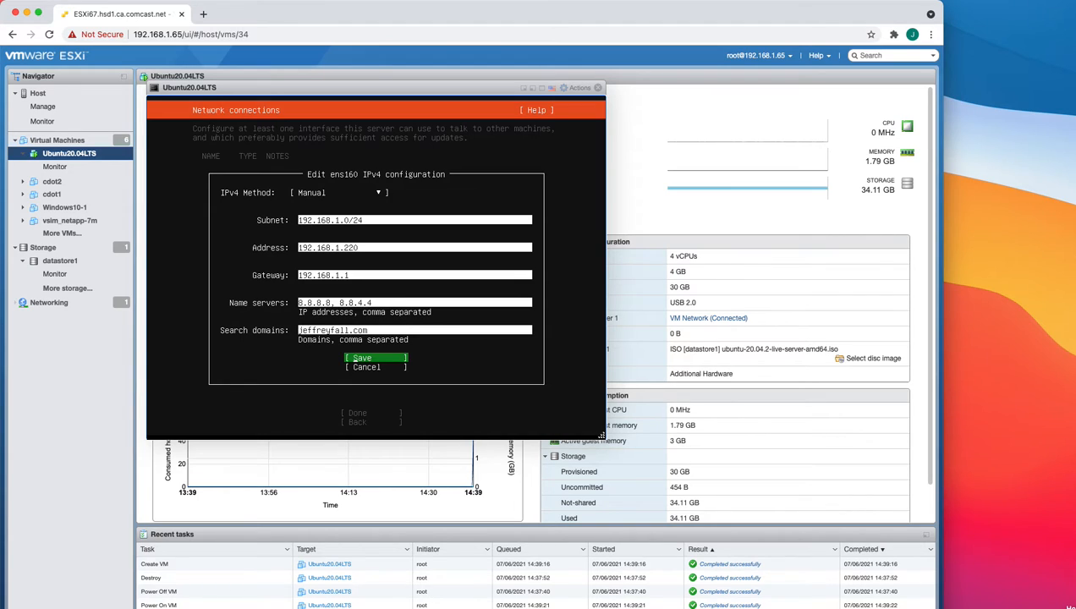
pyautogui.press('Return')
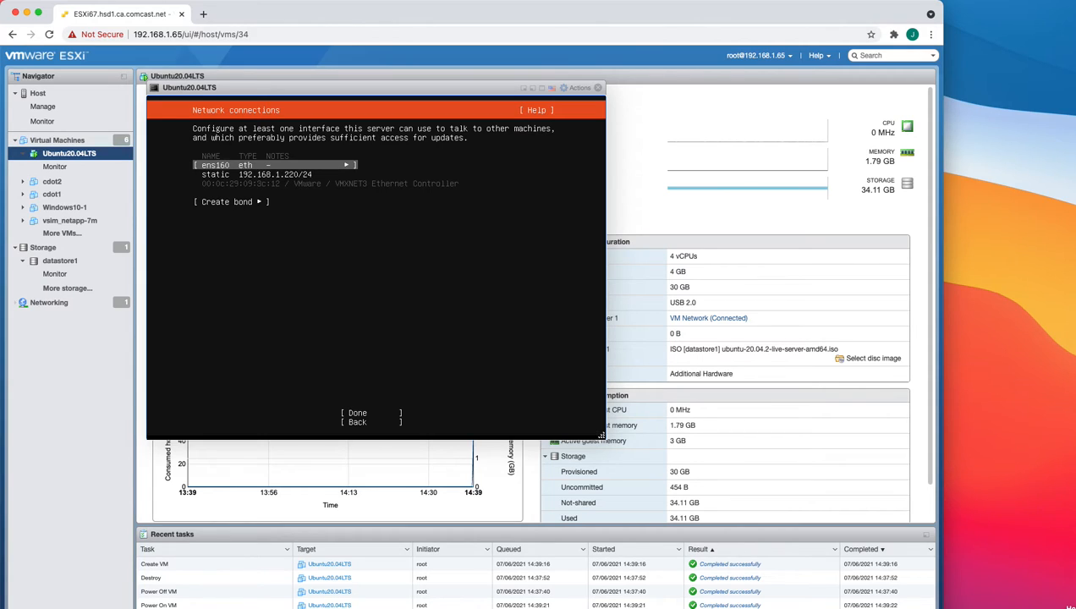
# Accept the network connections, the blank proxy address and the default Ubuntu archive mirror.
pyautogui.press('Tab')
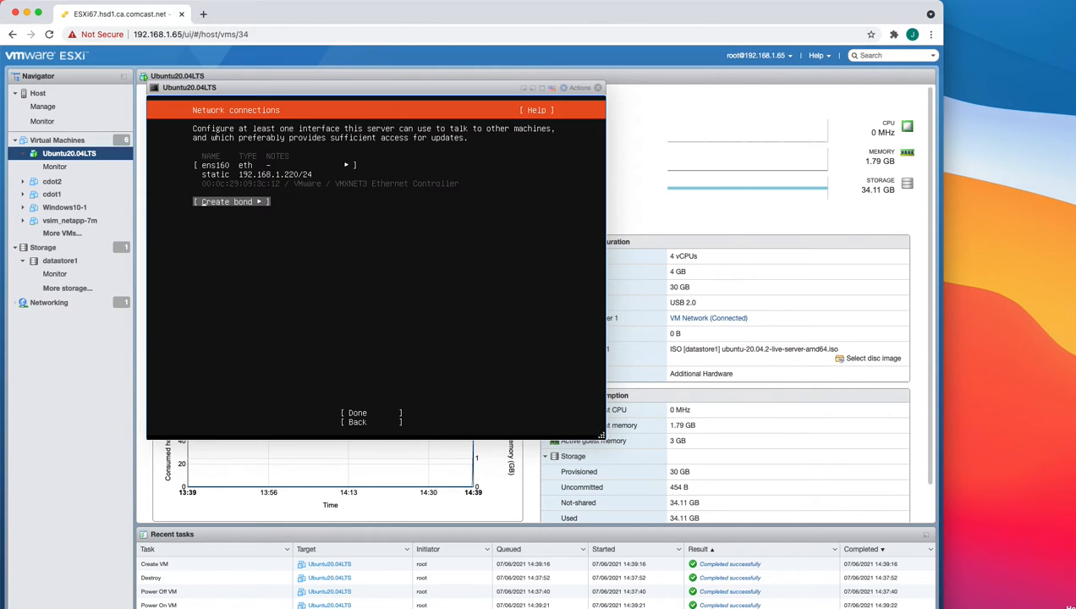
pyautogui.press('Tab')
pyautogui.press('Tab')
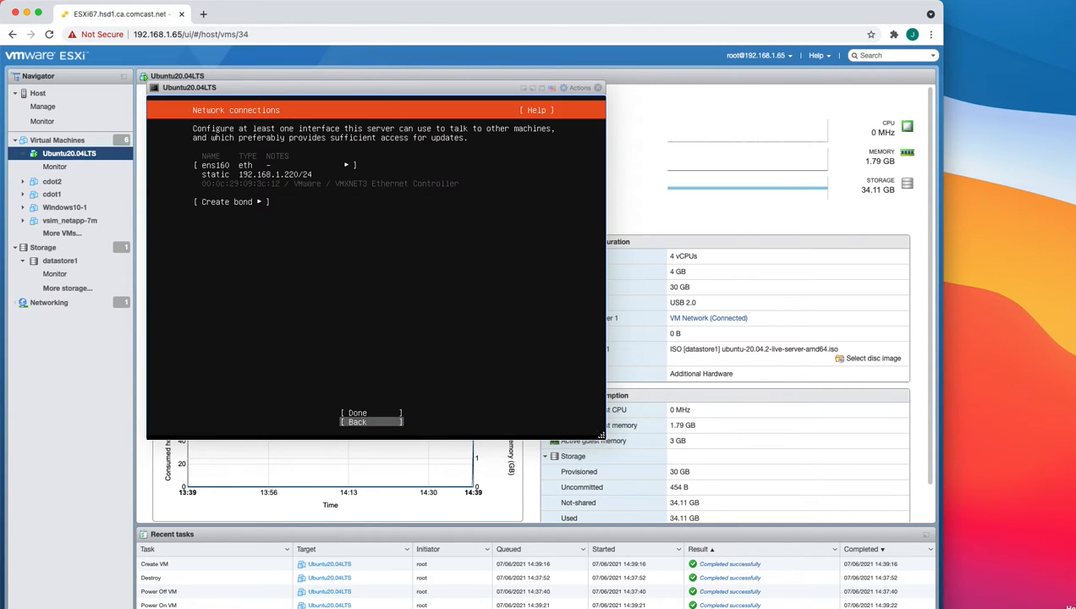
pyautogui.press('Up')
pyautogui.press('Return')
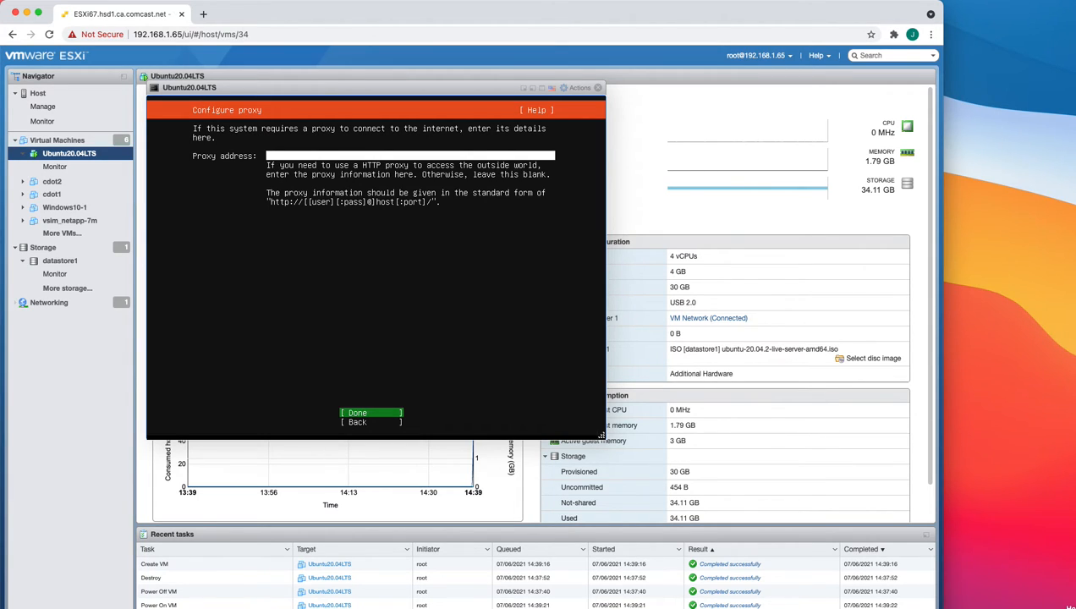
pyautogui.press('Return')
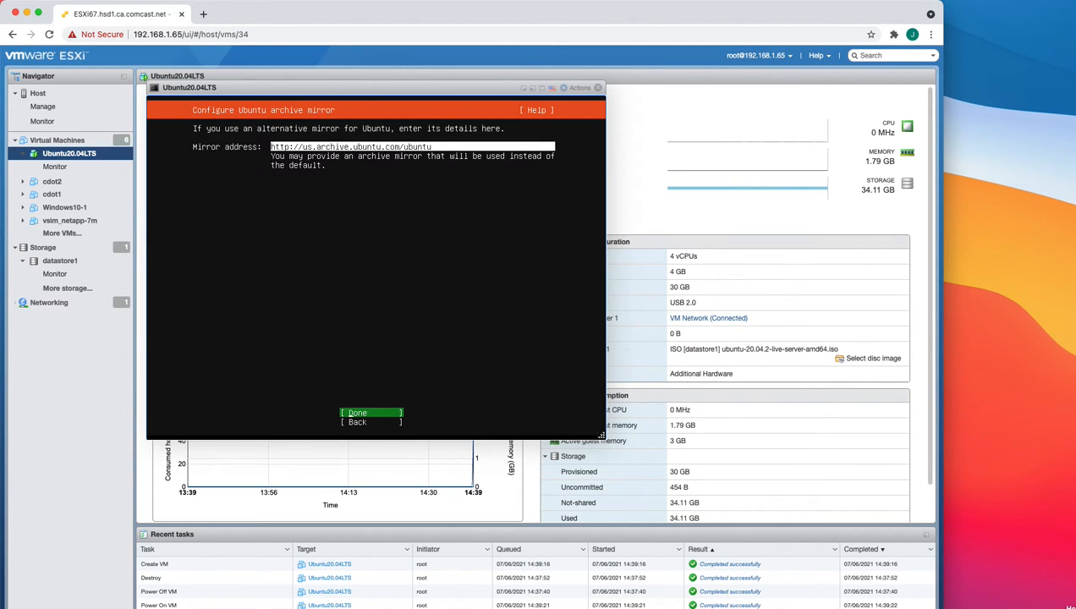
pyautogui.press('Return')
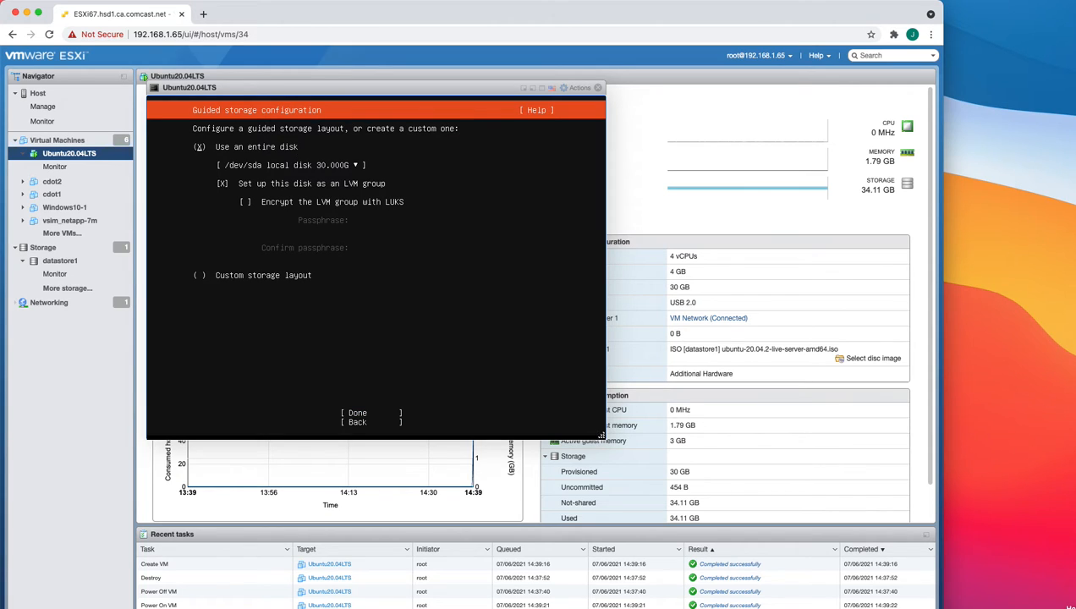
# Accept the guided storage layout that uses the entire /dev/sda disk as an unencrypted LVM group.
pyautogui.press('Tab')
pyautogui.press('Tab')
pyautogui.press('Tab')
pyautogui.press('Tab')
pyautogui.press('Tab')
pyautogui.press('Return')
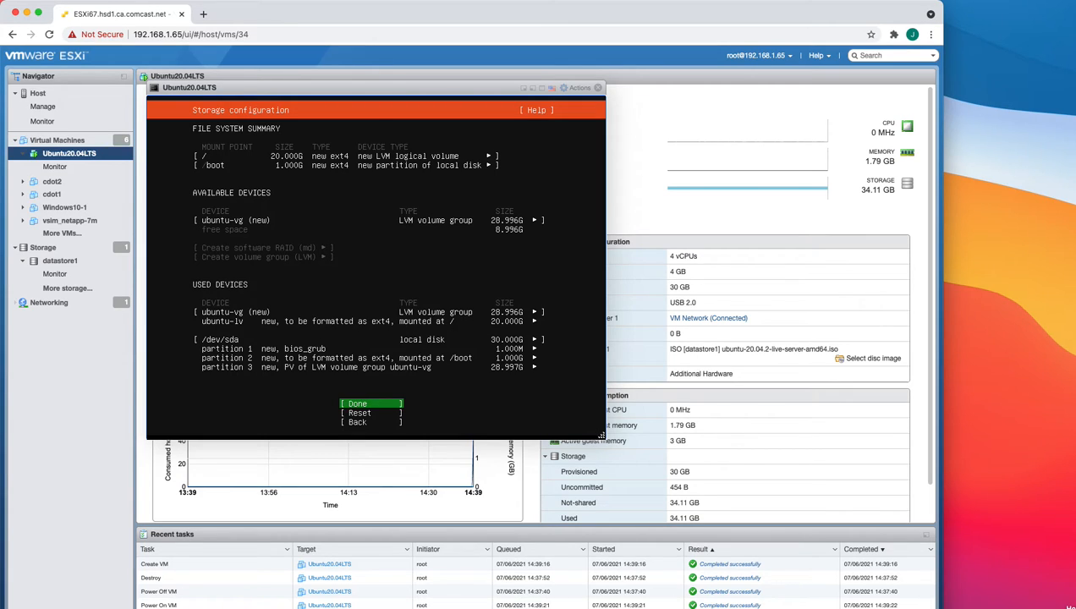
# Accept the storage configuration and confirm the destructive formatting so that the installation begins.
pyautogui.press('Return')
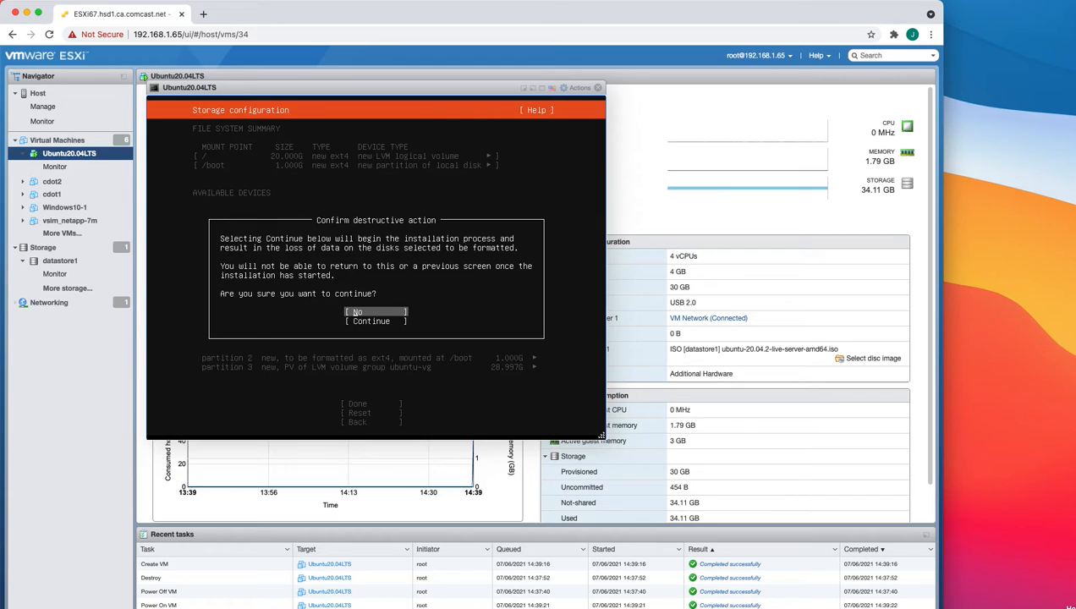
pyautogui.press('Down')
pyautogui.press('Return')
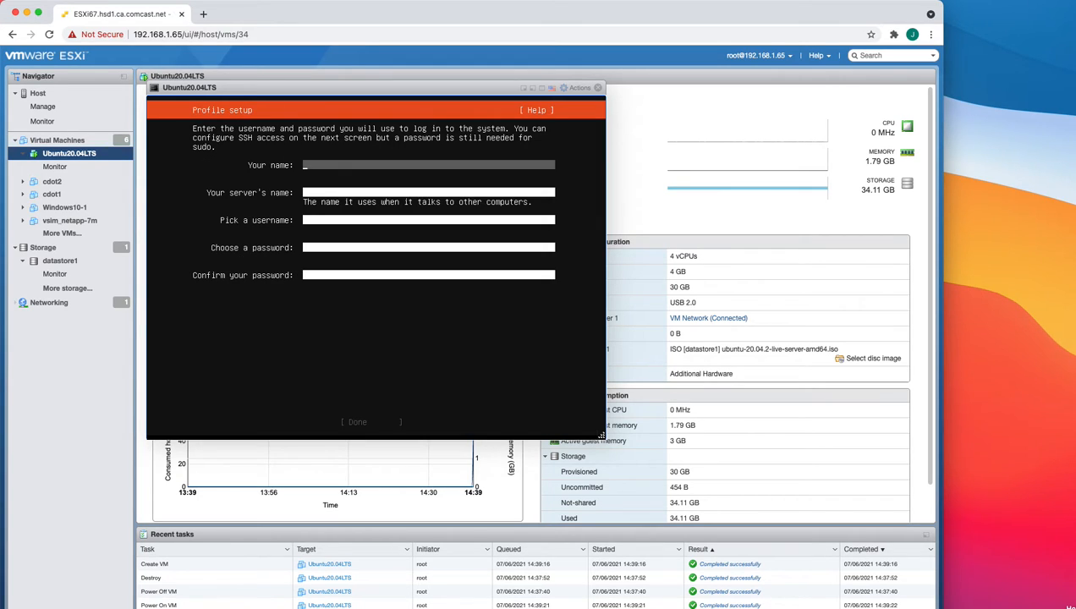
# Fill in the profile with the account holder's full name, the server name ubuntu and the login username.
pyautogui.write('Jeffrey Fall')
pyautogui.press('Tab')
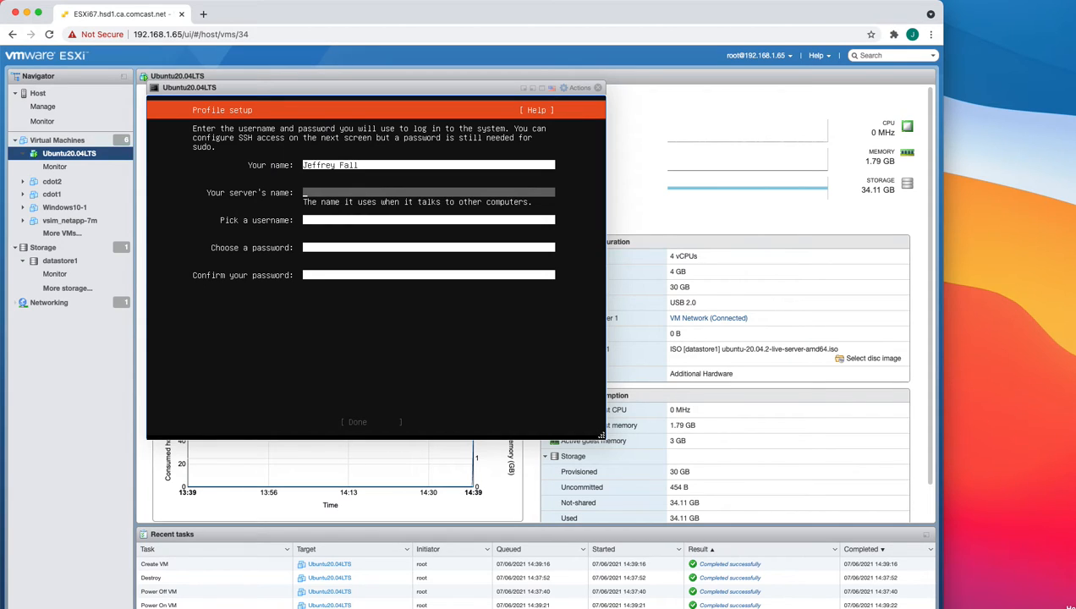
pyautogui.press('Tab')
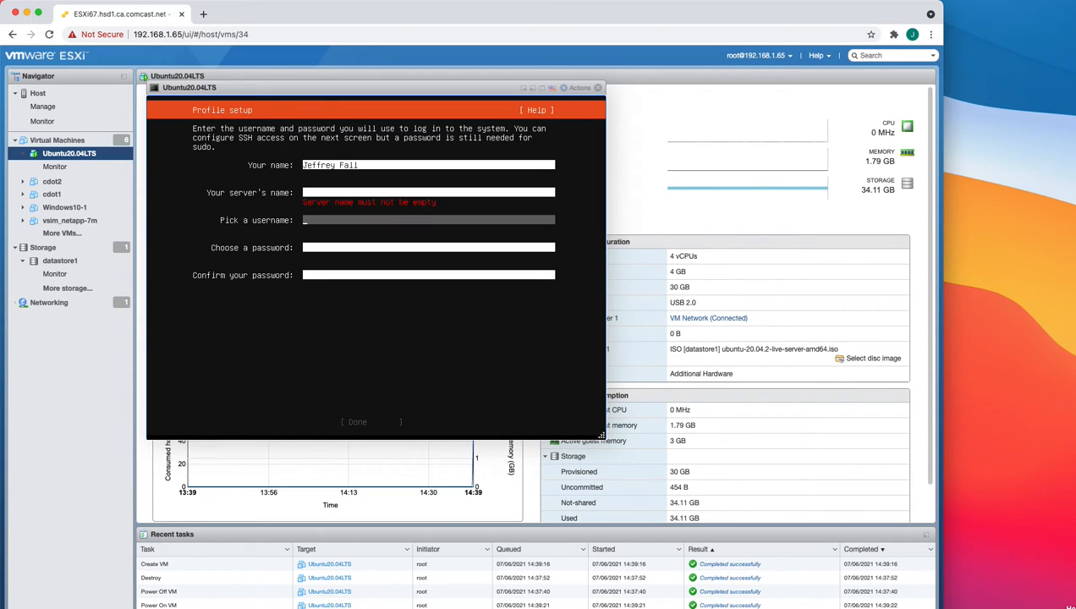
pyautogui.press('Up')
pyautogui.press('Up')
pyautogui.press('Down')
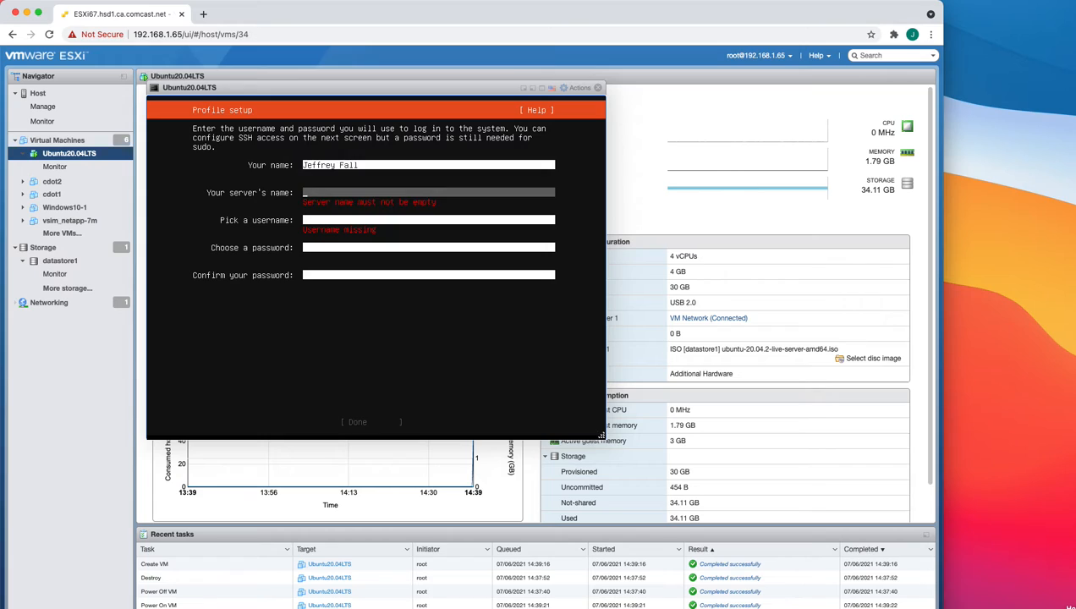
pyautogui.write('ubuntu')
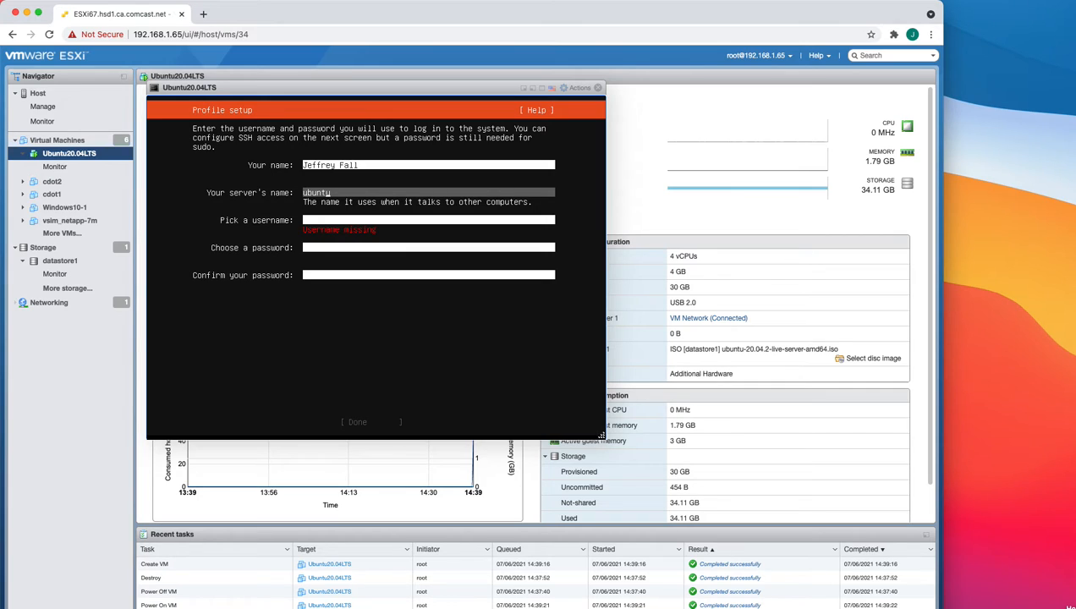
pyautogui.press('Tab')
pyautogui.write('jfall')
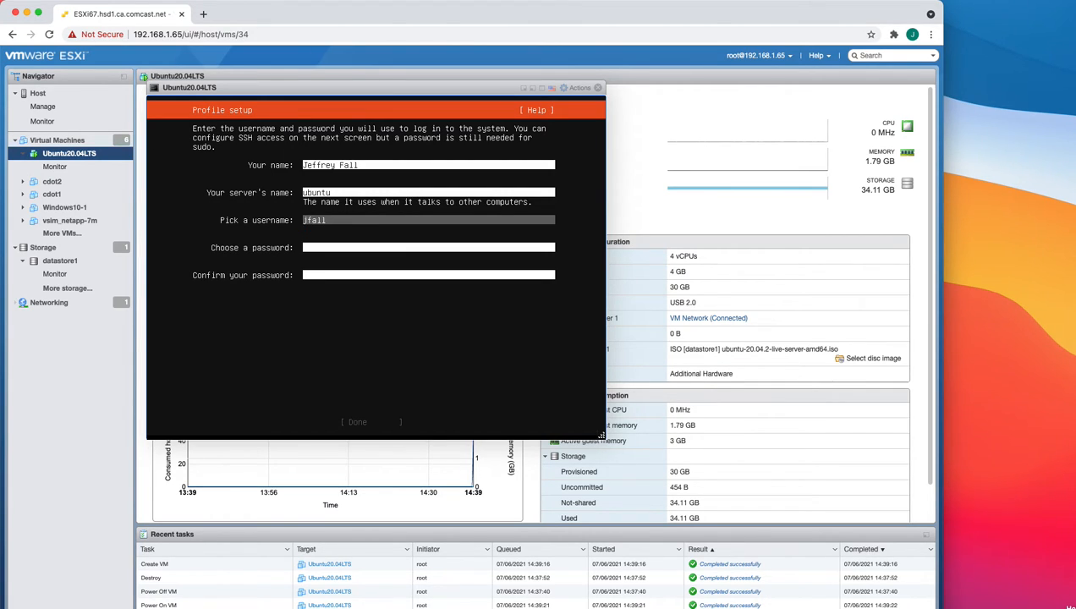
# Enter and confirm the account password, and submit the profile setup.
pyautogui.press('Tab')
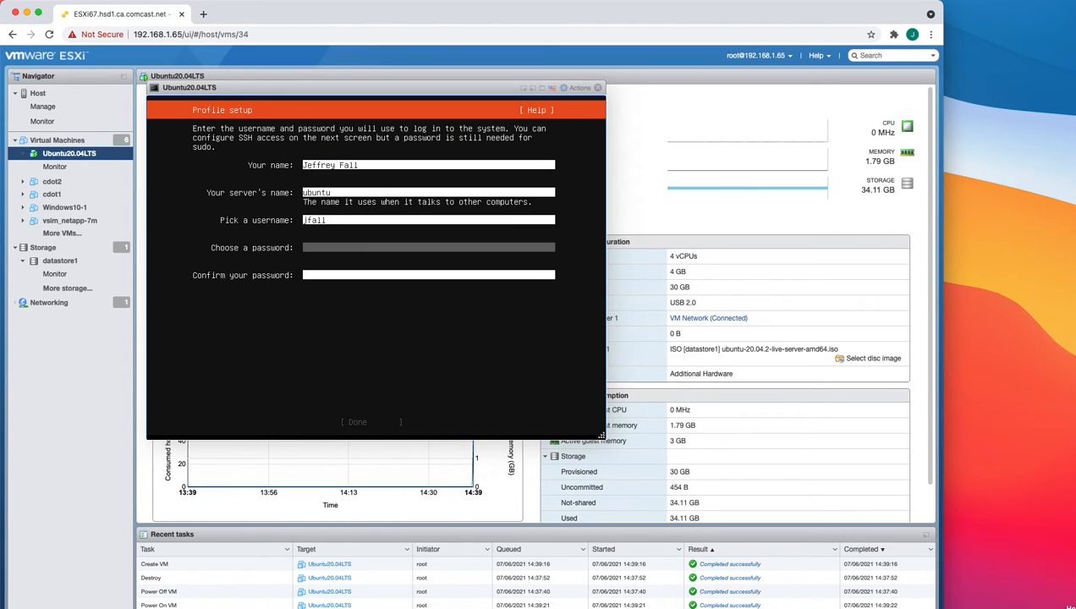
pyautogui.write('*******')
pyautogui.hotkey('shift', 'Tab')
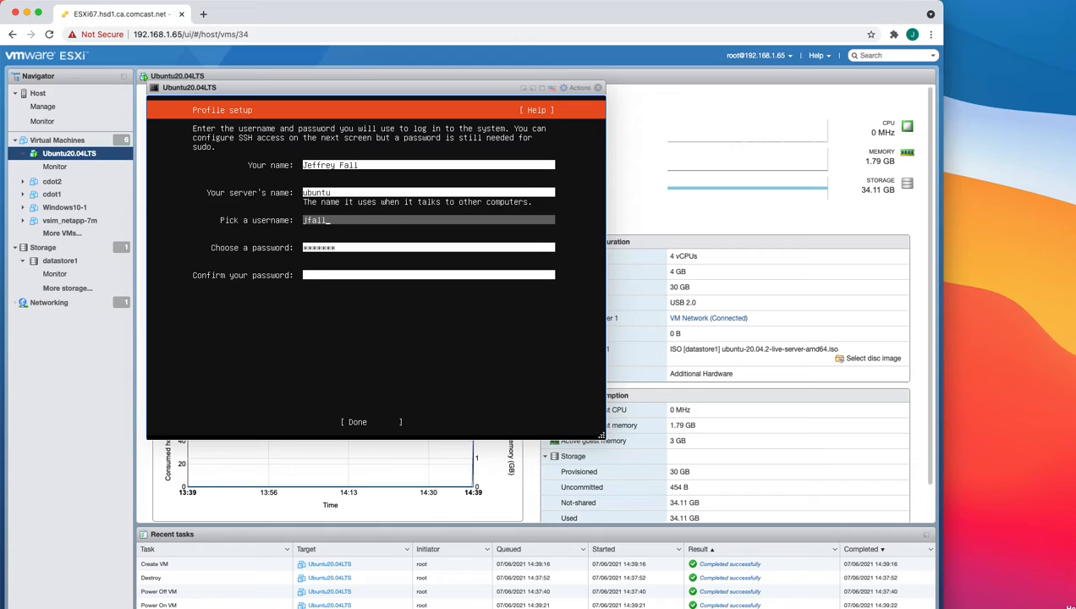
pyautogui.press('Tab')
pyautogui.press('Tab')
pyautogui.write('*')
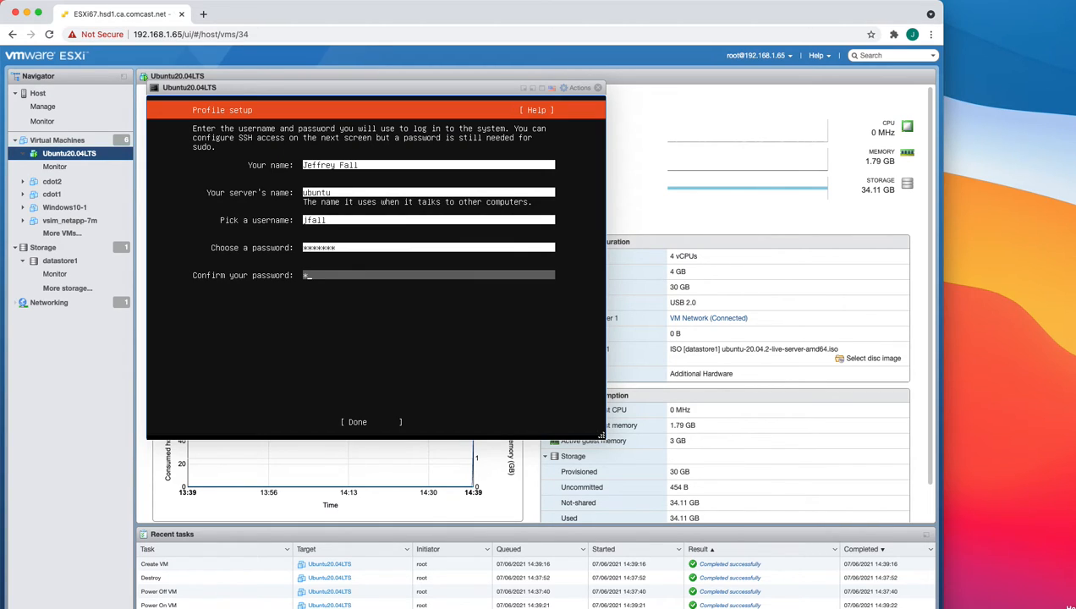
pyautogui.write('******')
pyautogui.press('Tab')
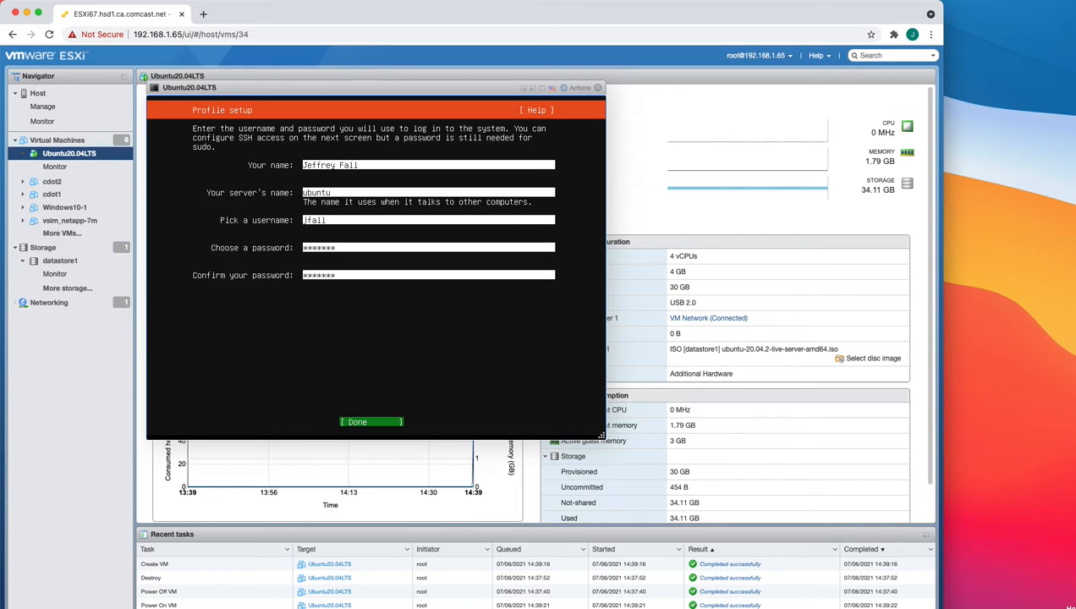
pyautogui.press('Return')
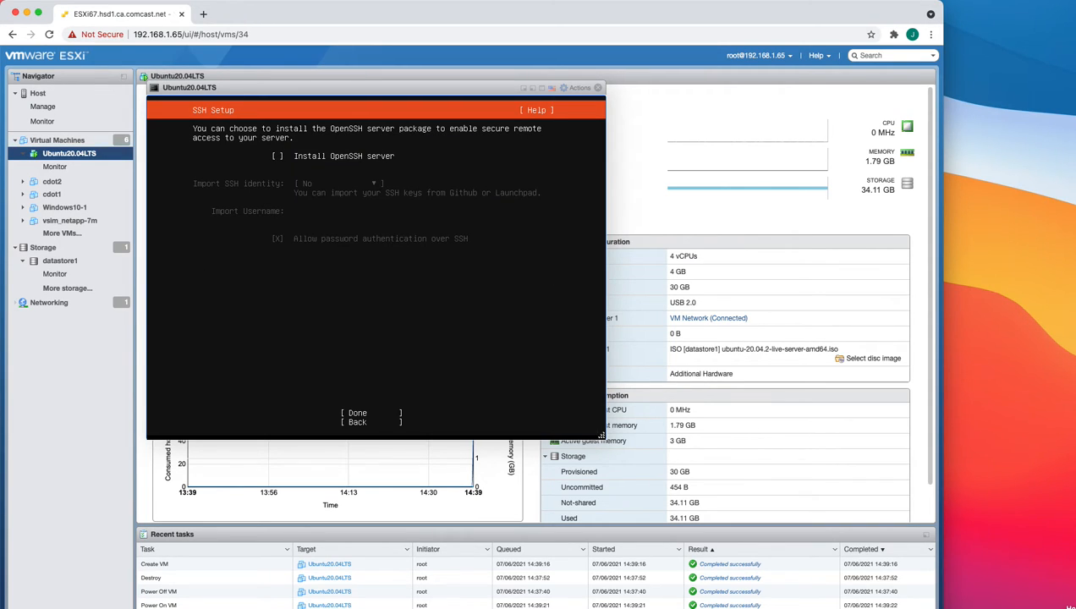
# Choose to install the OpenSSH server without importing an SSH identity, and accept the SSH setup.
pyautogui.press('space')
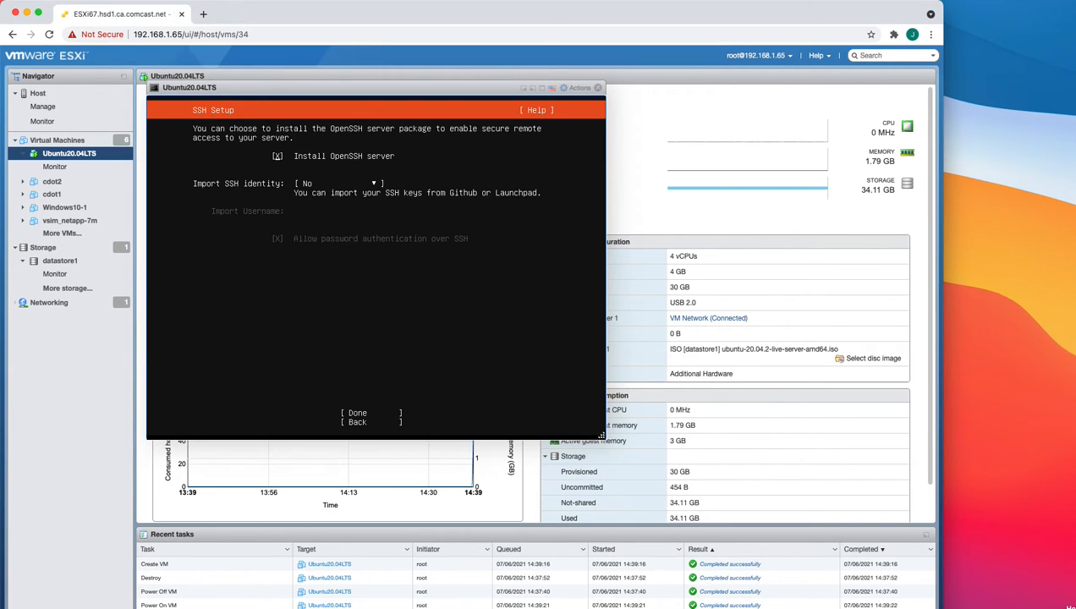
pyautogui.press('Tab')
pyautogui.press('Tab')
pyautogui.press('Return')
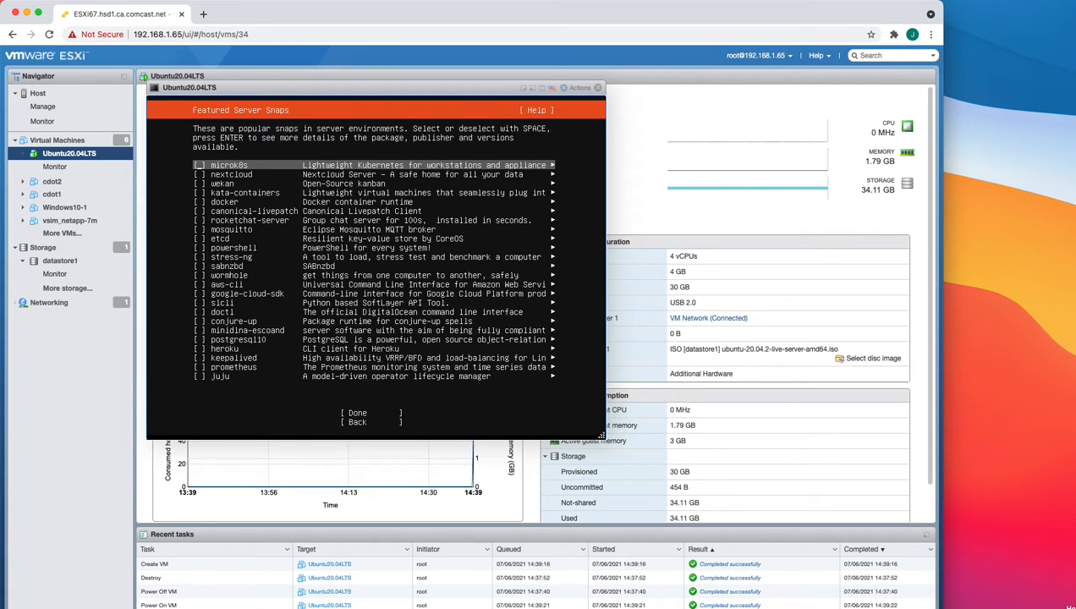
# Look through the featured server snaps and continue the installation without selecting any of them.
pyautogui.press('Down')
pyautogui.press('Down')
pyautogui.press('Down')
pyautogui.press('Down')
pyautogui.press('Down')
pyautogui.press('Down')
pyautogui.press('Down')
pyautogui.press('Down')
pyautogui.press('Down')
pyautogui.press('Down')
pyautogui.press('Down')
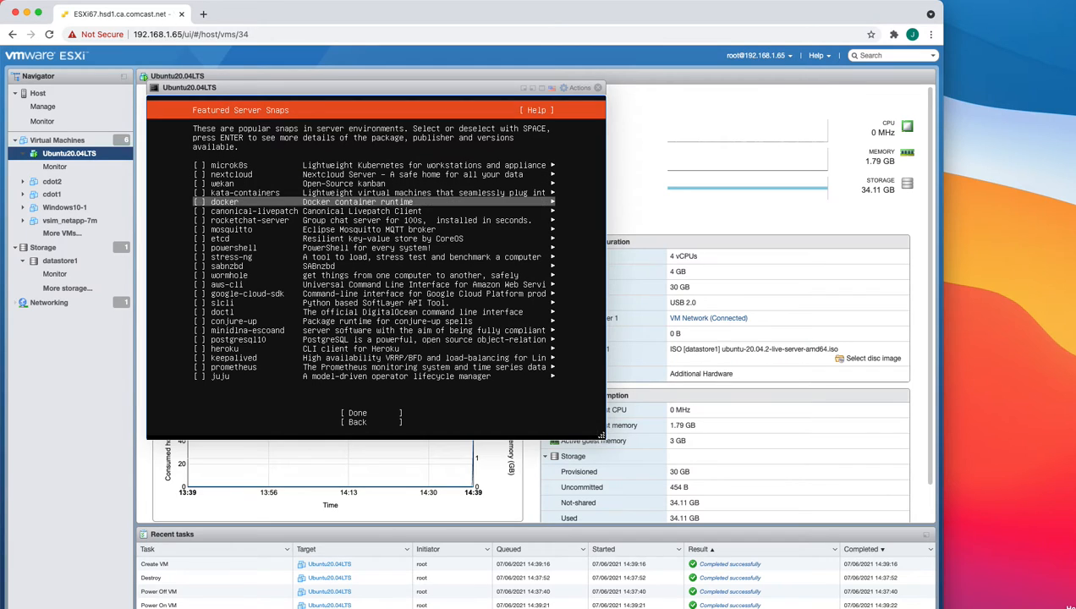
pyautogui.press('Down')
pyautogui.press('Down')
pyautogui.press('Down')
pyautogui.press('Down')
pyautogui.press('Down')
pyautogui.press('Down')
pyautogui.press('Down')
pyautogui.press('Down')
pyautogui.press('Down')
pyautogui.press('Down')
pyautogui.press('Down')
pyautogui.press('Down')
pyautogui.press('Down')
pyautogui.press('Down')
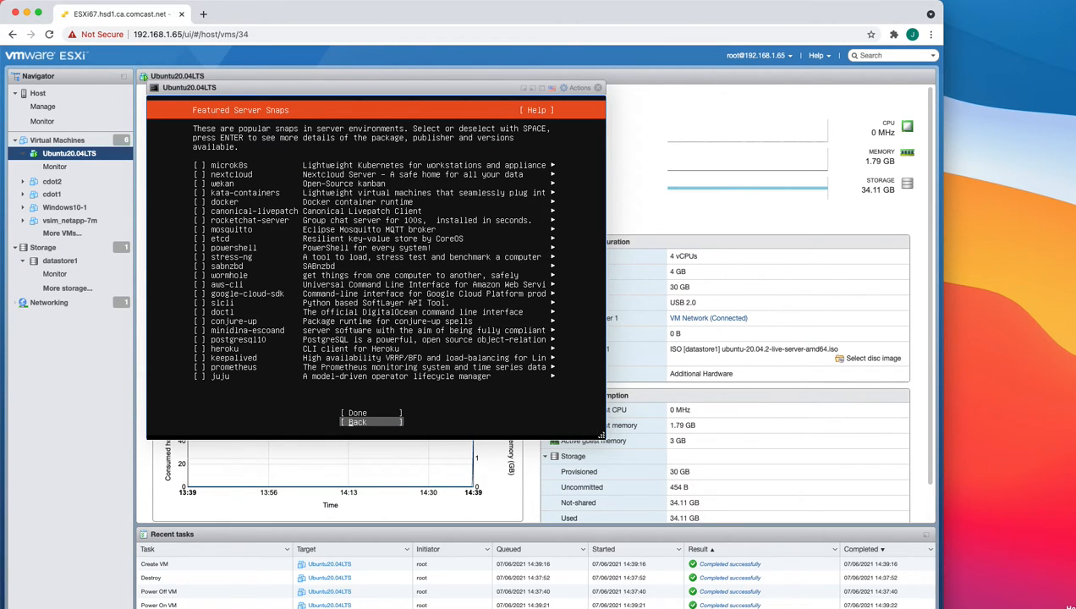
pyautogui.press('Up')
pyautogui.press('Return')
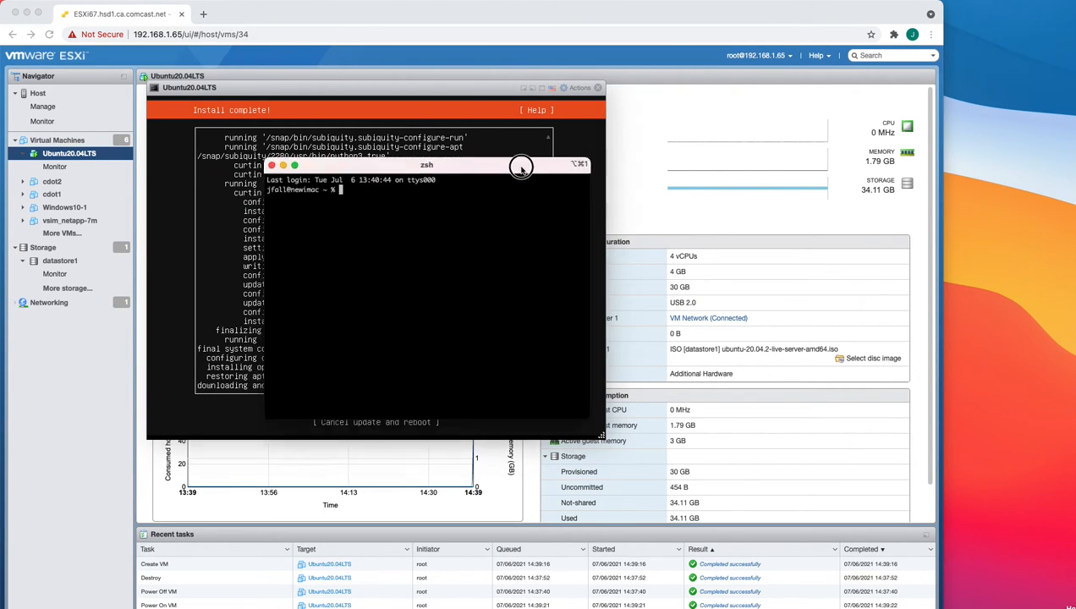
# In the terminal window beside the console, ping 192.168.1.220 and try to connect to it over SSH.
pyautogui.moveTo(517, 163); pyautogui.dragTo(817, 159)
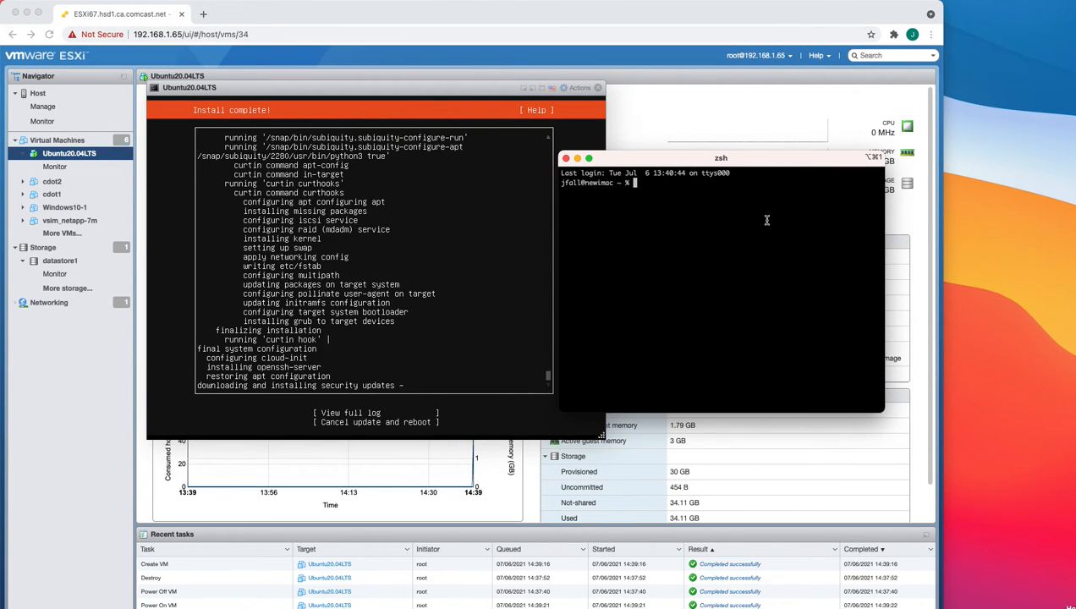
pyautogui.press('super+plus')
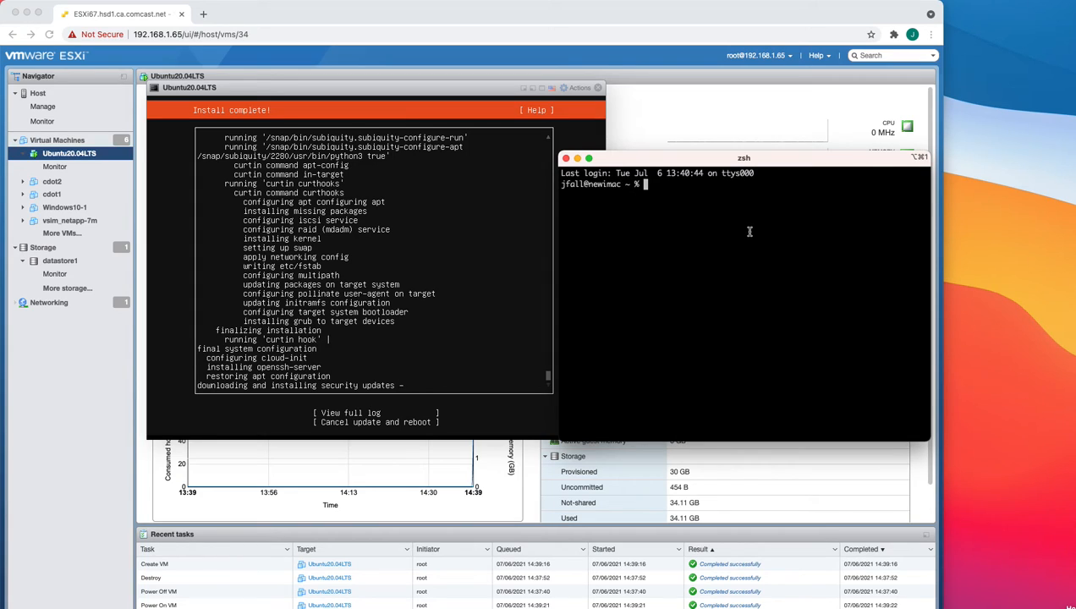
pyautogui.write('ping 192.168.1.220')
pyautogui.press('Return')
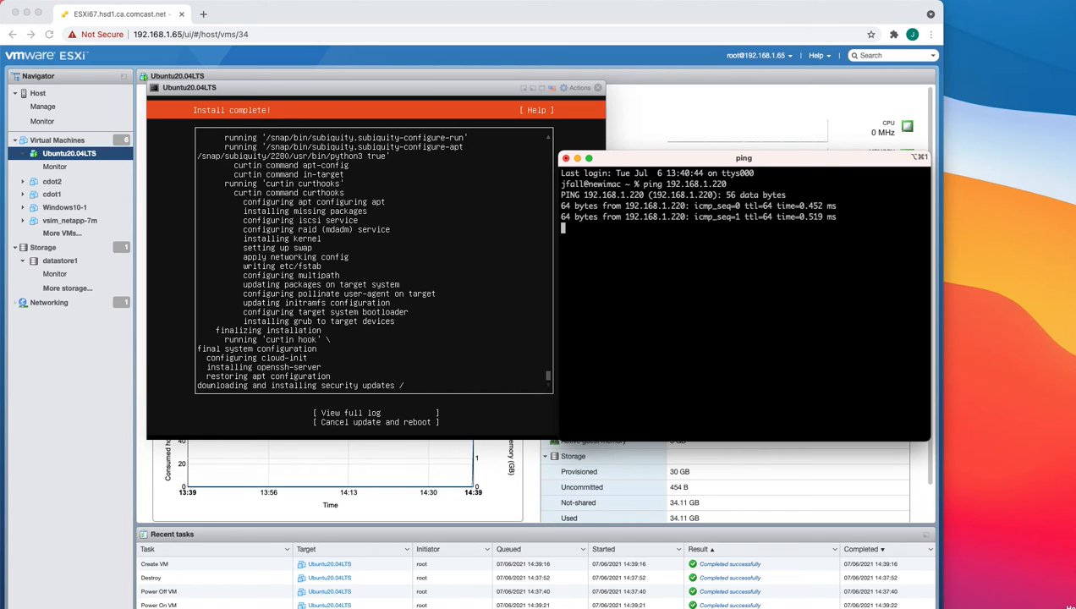
pyautogui.hotkey('ctrl', 'c')
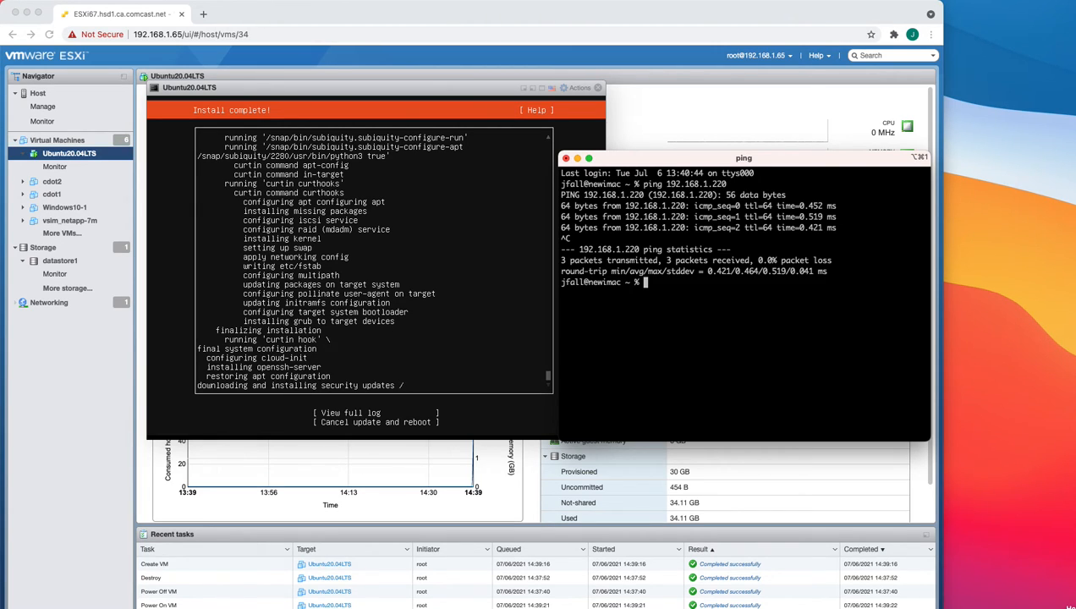
pyautogui.write('ssh 192.168.1.220')
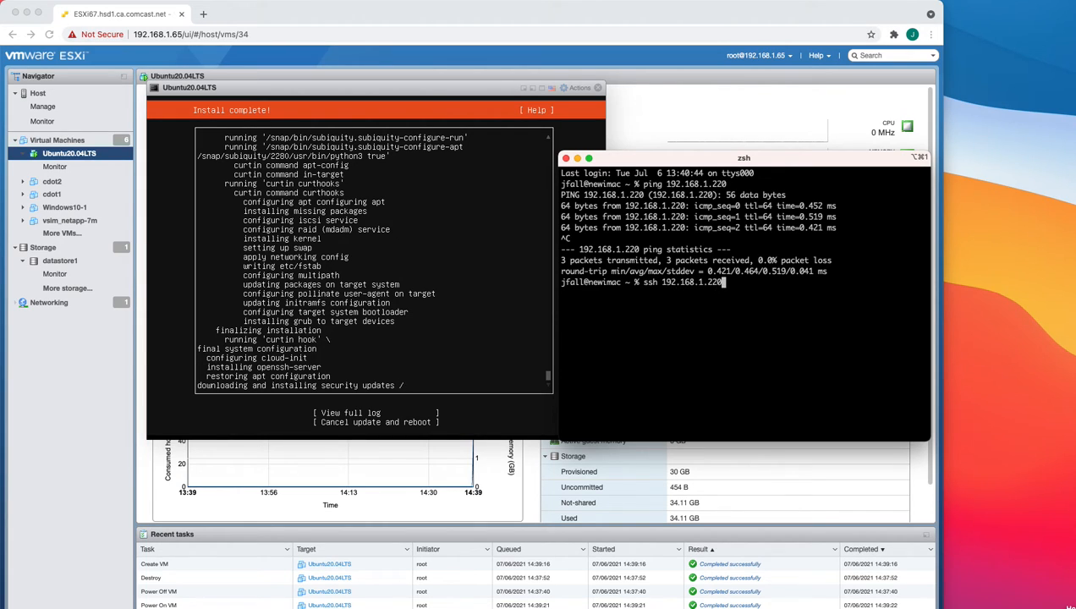
pyautogui.press('Return')
# Open the ~/.ssh/known_hosts file named in the host key warning with vi.
pyautogui.write('vi')
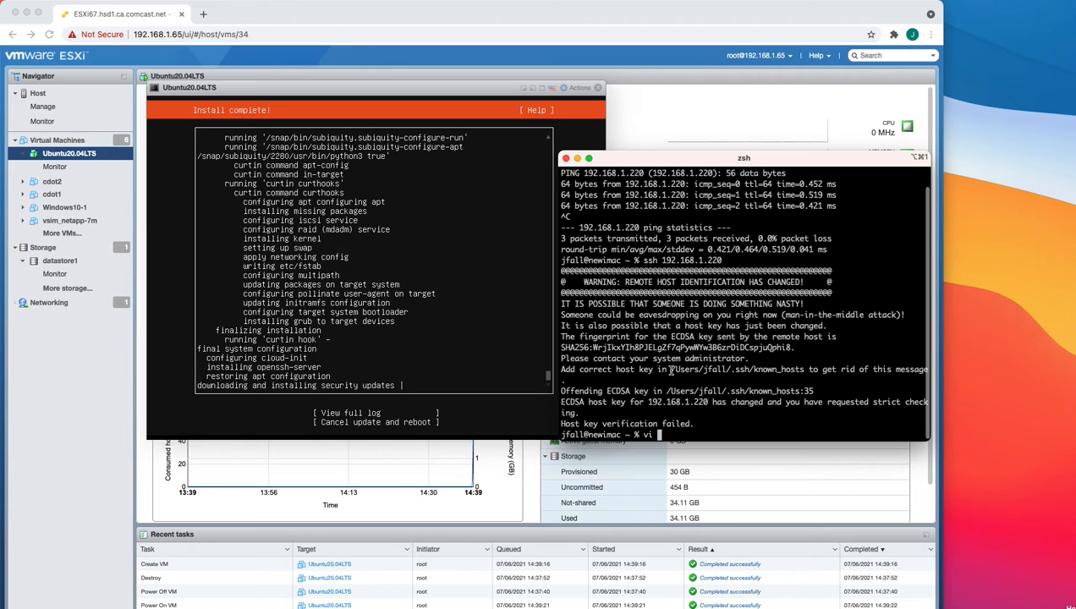
pyautogui.moveTo(671, 370); pyautogui.dragTo(804, 368)
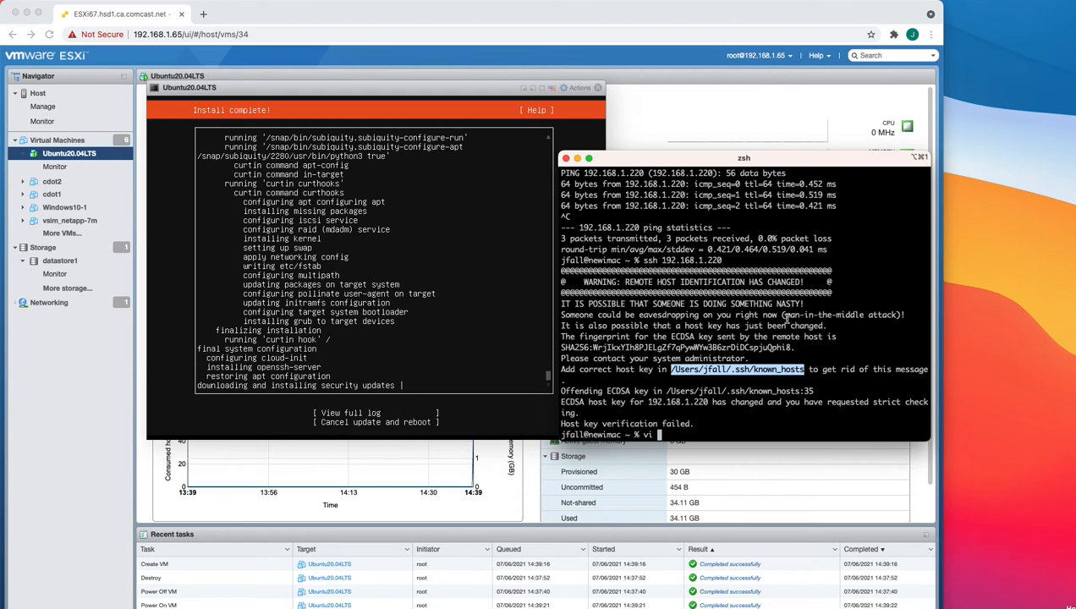
pyautogui.press('super+v')
pyautogui.press('Return')
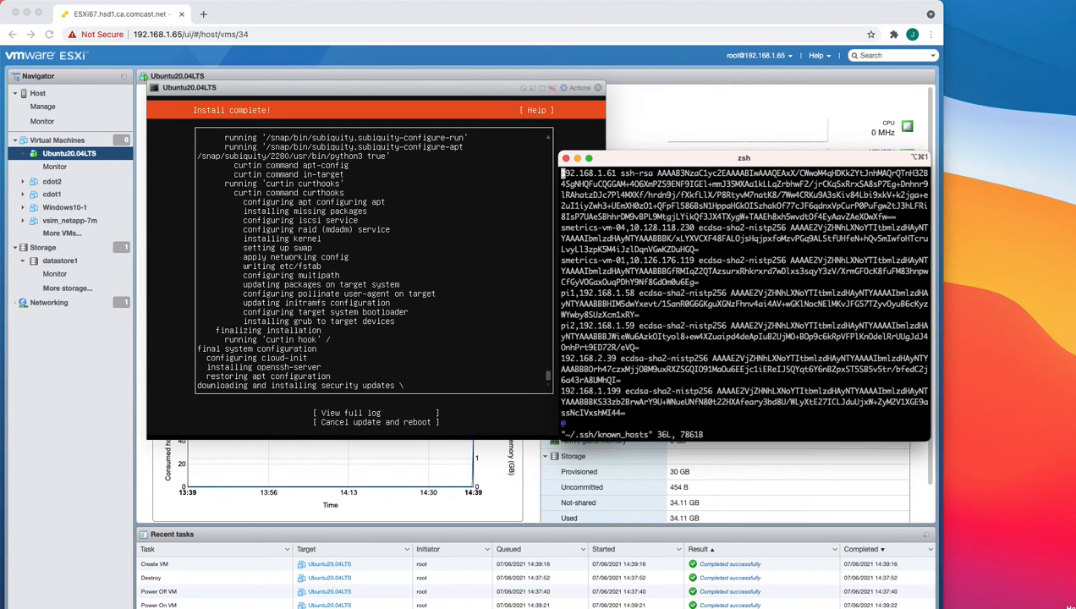
# Delete the offending host key at line 35 and the gitlab entry after it, and save and quit known_hosts.
pyautogui.write(':35')
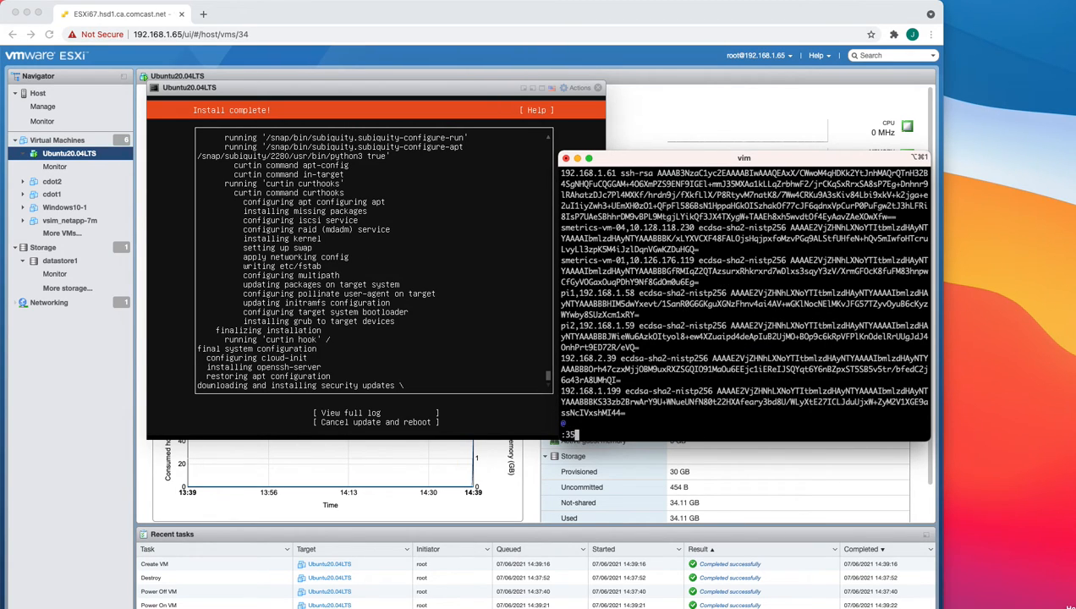
pyautogui.press('Return')
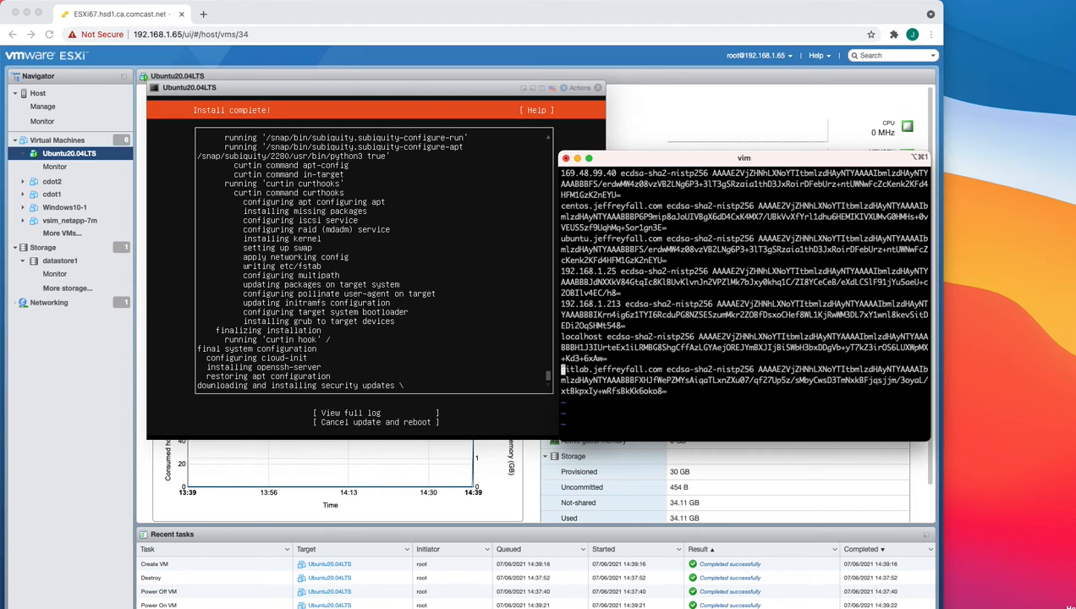
pyautogui.write(':')
pyautogui.press('Escape')
pyautogui.press('k')
pyautogui.press('k')
pyautogui.press('j')
pyautogui.press('j')
pyautogui.press('j')
pyautogui.press('d')
pyautogui.press('d')
pyautogui.write(':wq')
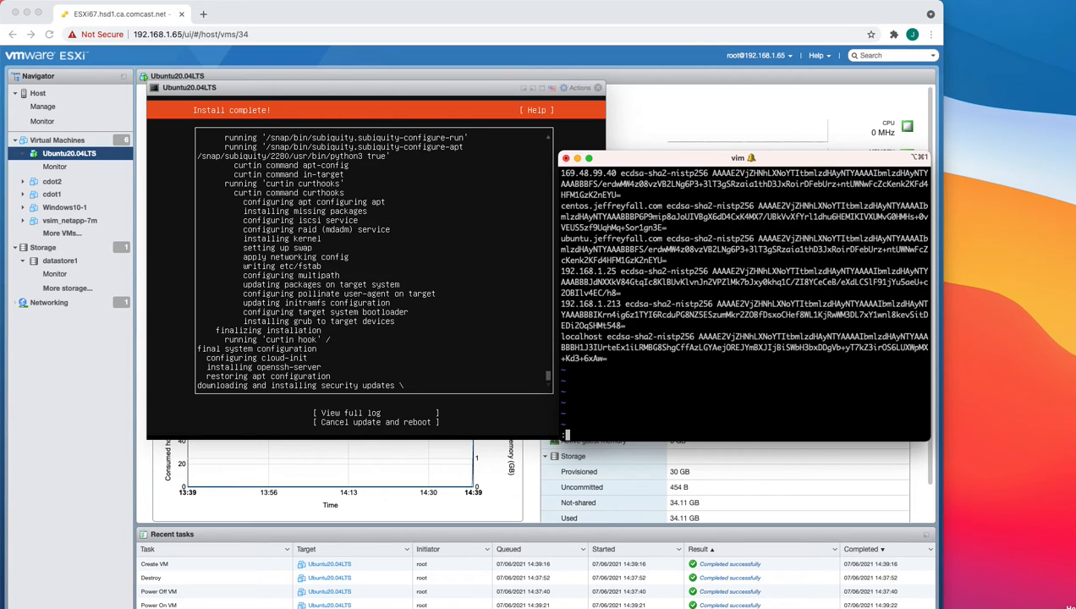
pyautogui.press('Return')
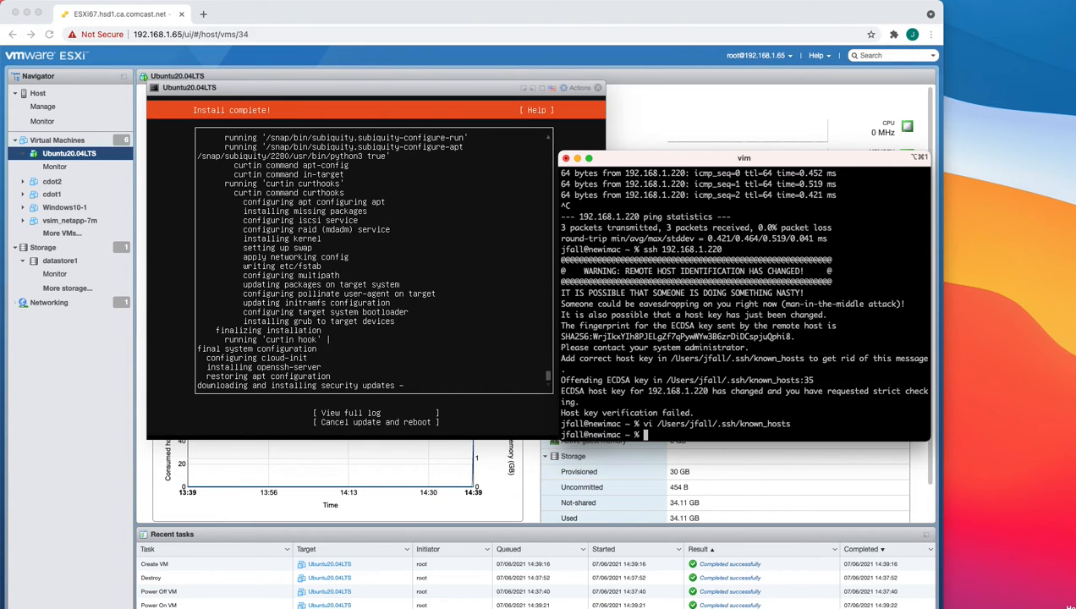
# Run ssh 192.168.1.220 again, accept the host key with yes and try to log in with the account password.
pyautogui.press('Up')
pyautogui.press('Up')
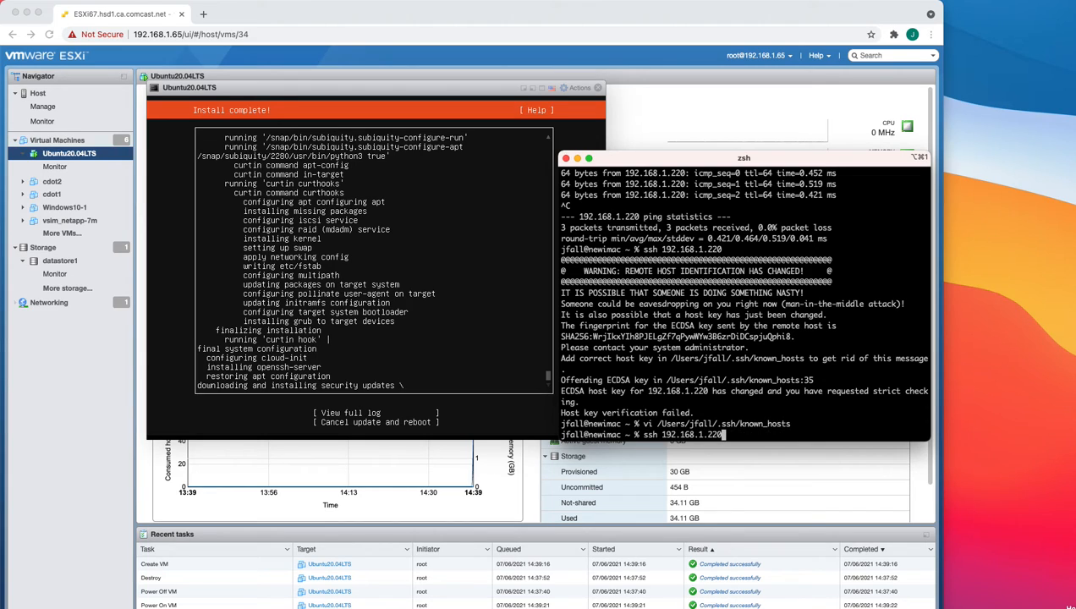
pyautogui.press('Return')
pyautogui.write('yes')
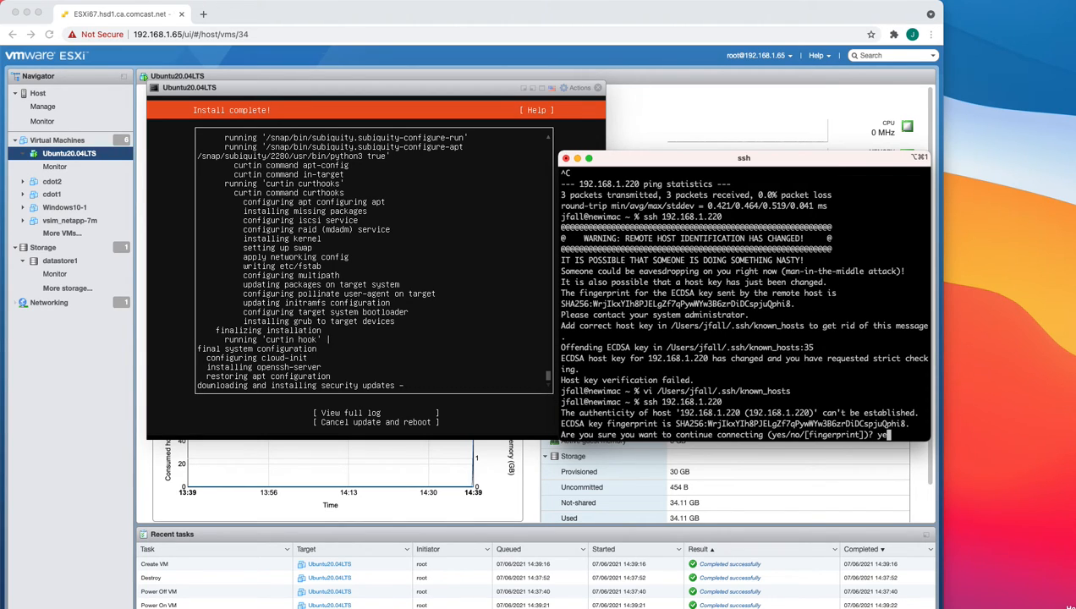
pyautogui.press('Return')
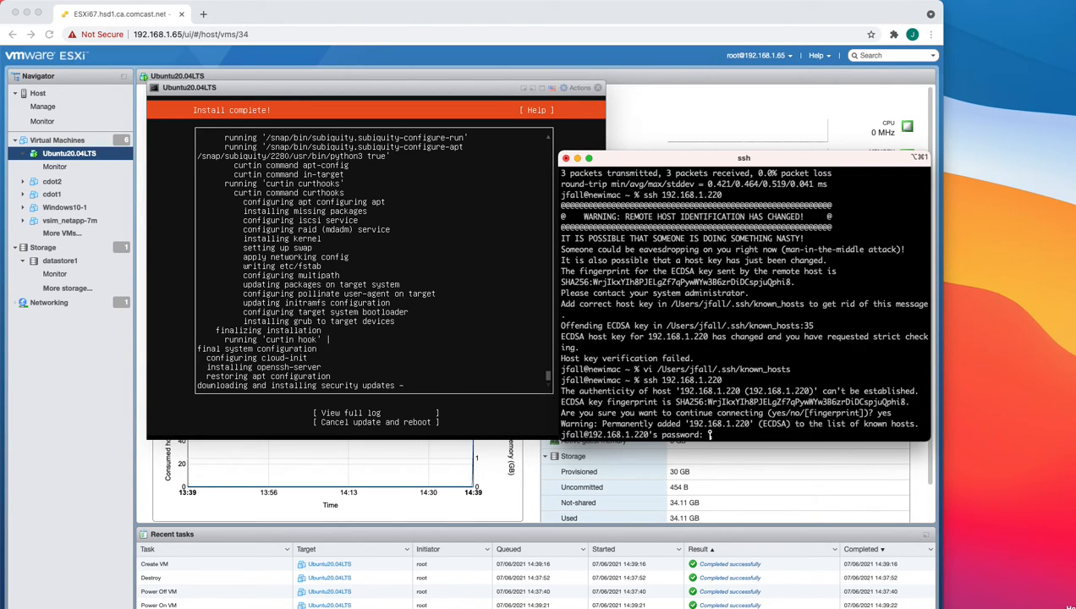
pyautogui.press('Return')
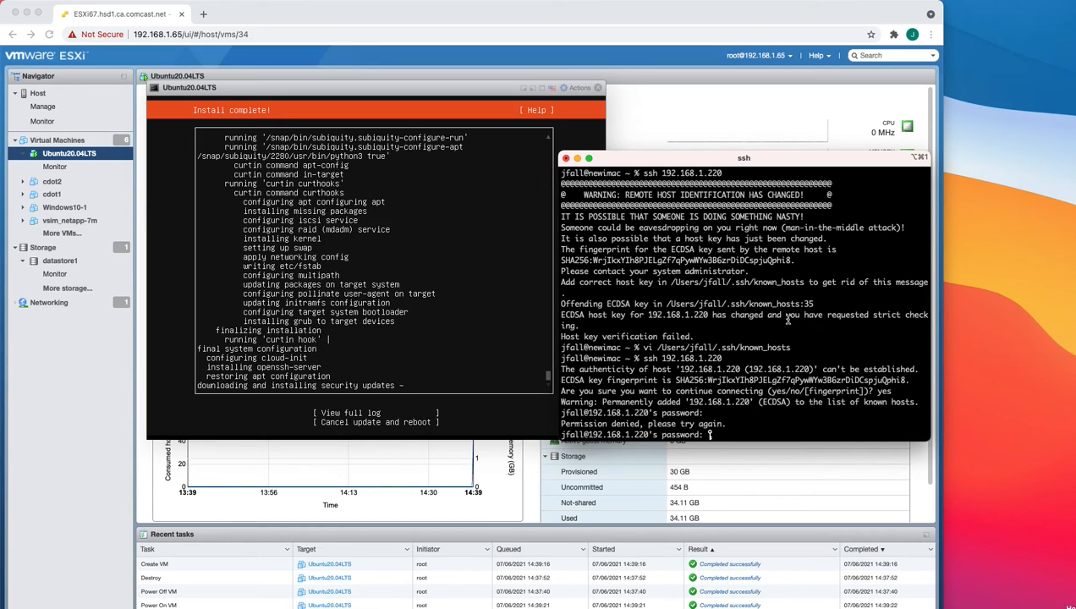
pyautogui.doubleClick(800, 348)
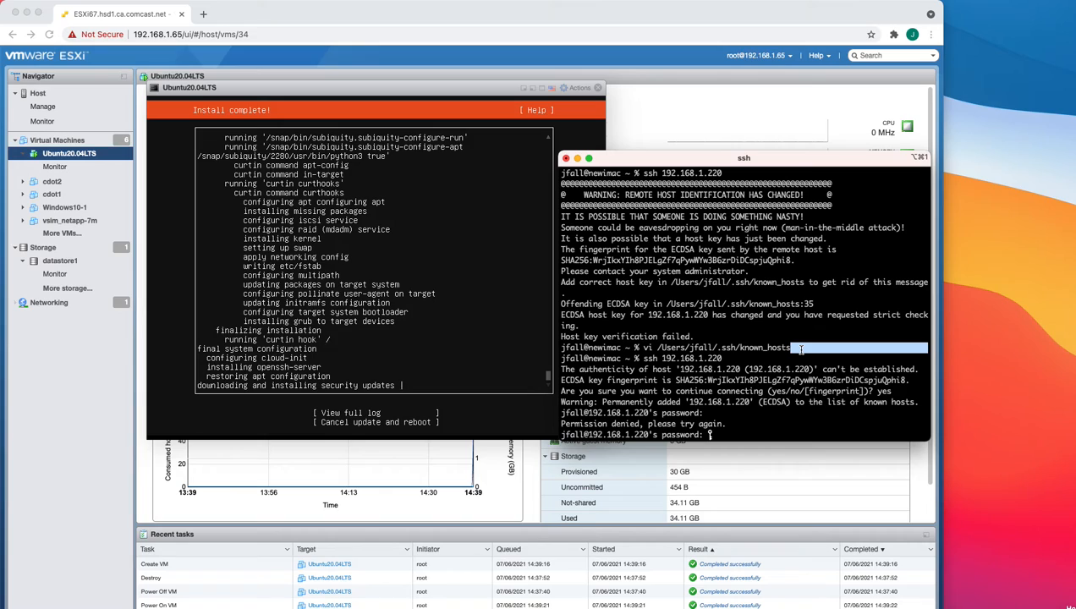
pyautogui.click(778, 427)
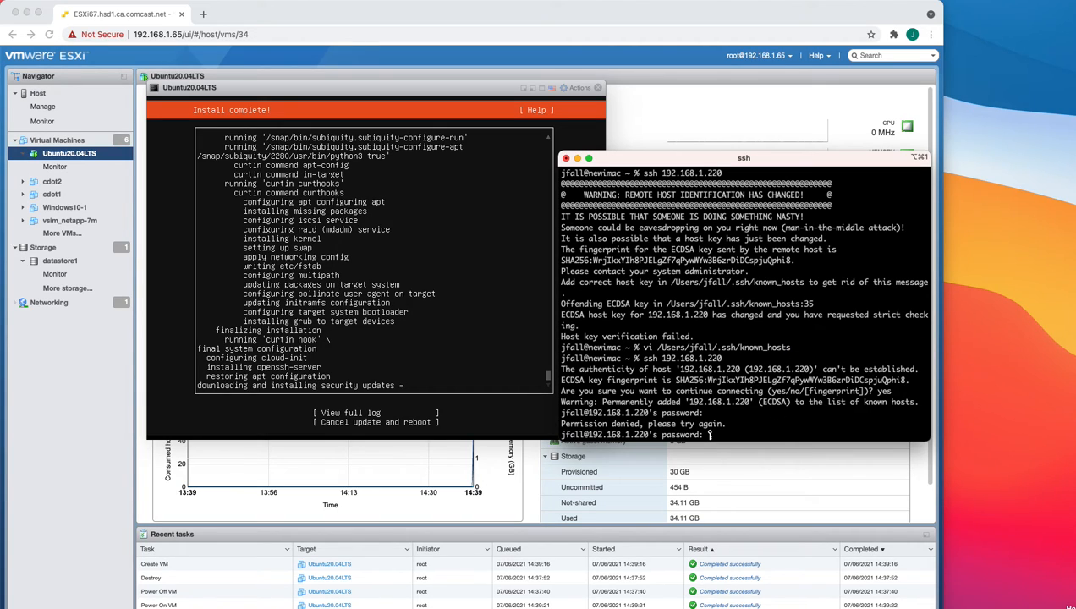
# Retry the SSH login to 192.168.1.220 with the account password.
pyautogui.press('Return')
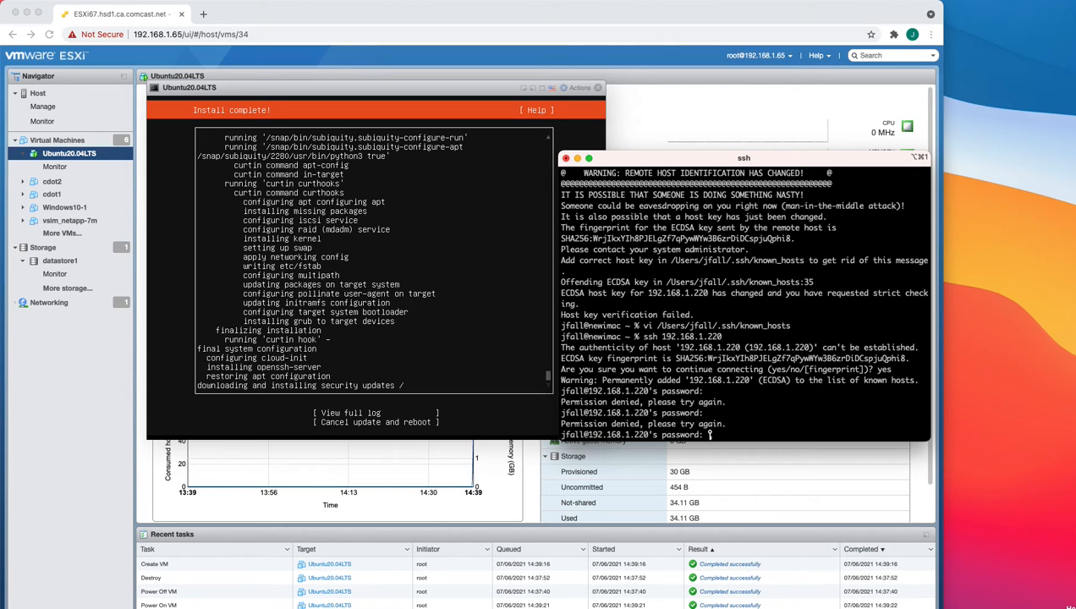
# Switch to the ESXi browser window and open the performance monitor of the Ubuntu20.04LTS virtual machine, keeping the console clear of the chart.
pyautogui.click(460, 12)
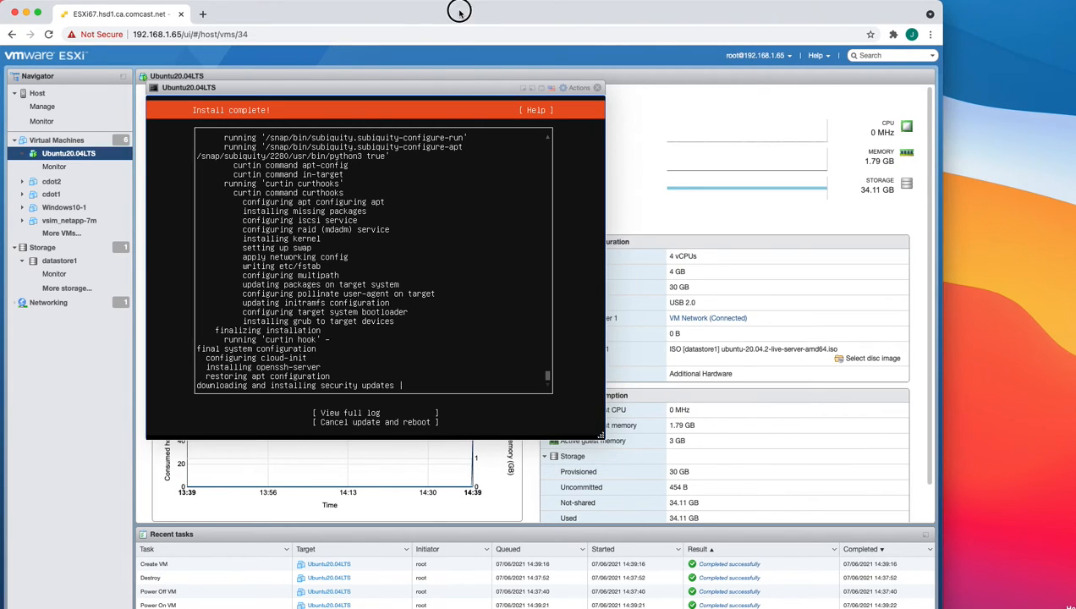
pyautogui.moveTo(330, 88); pyautogui.dragTo(497, 267)
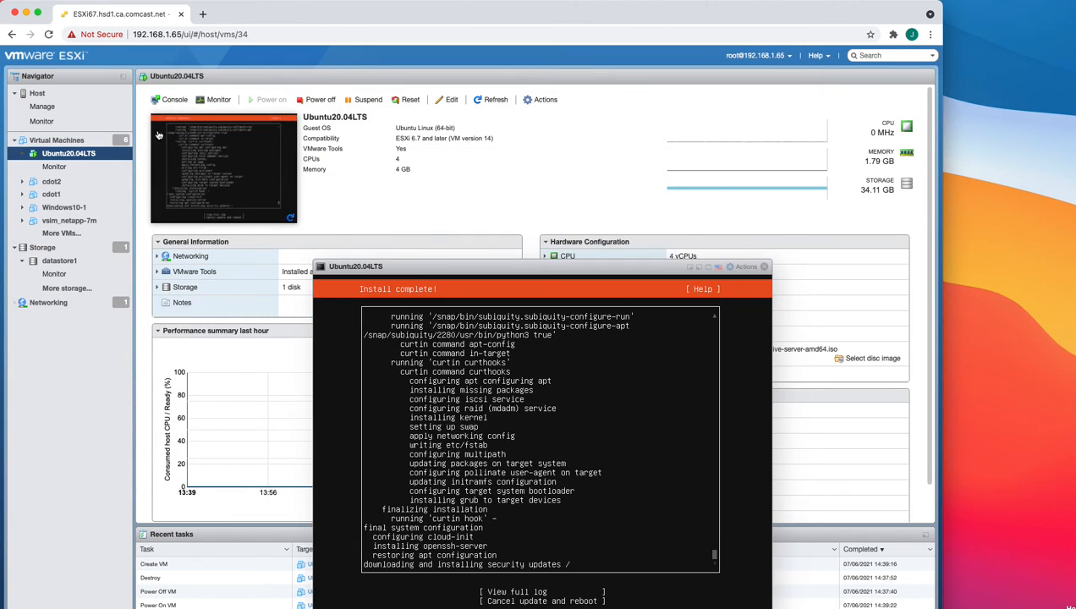
pyautogui.click(44, 93)
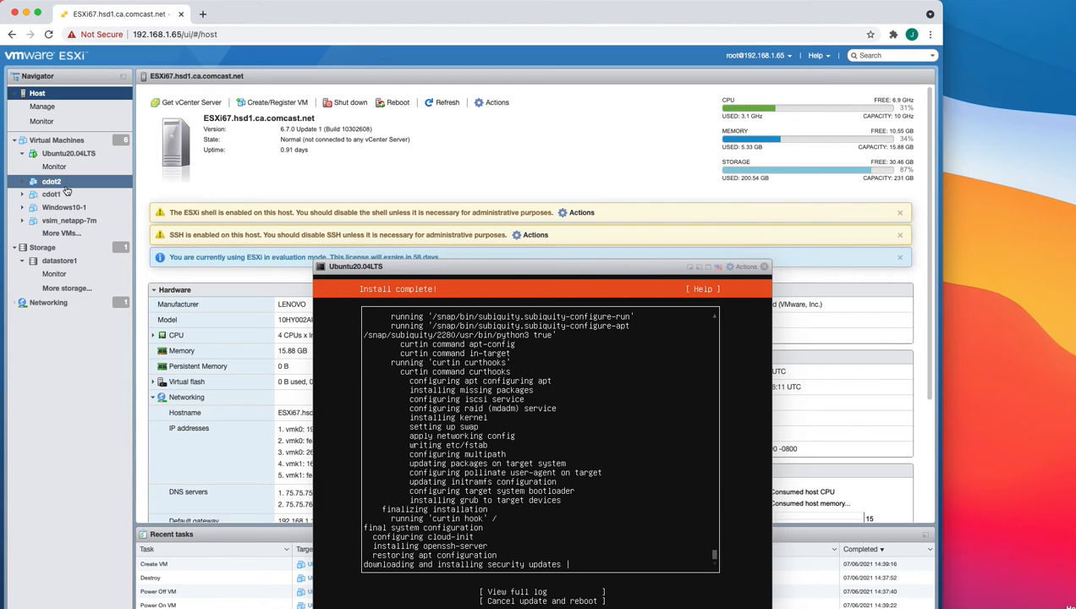
pyautogui.click(61, 232)
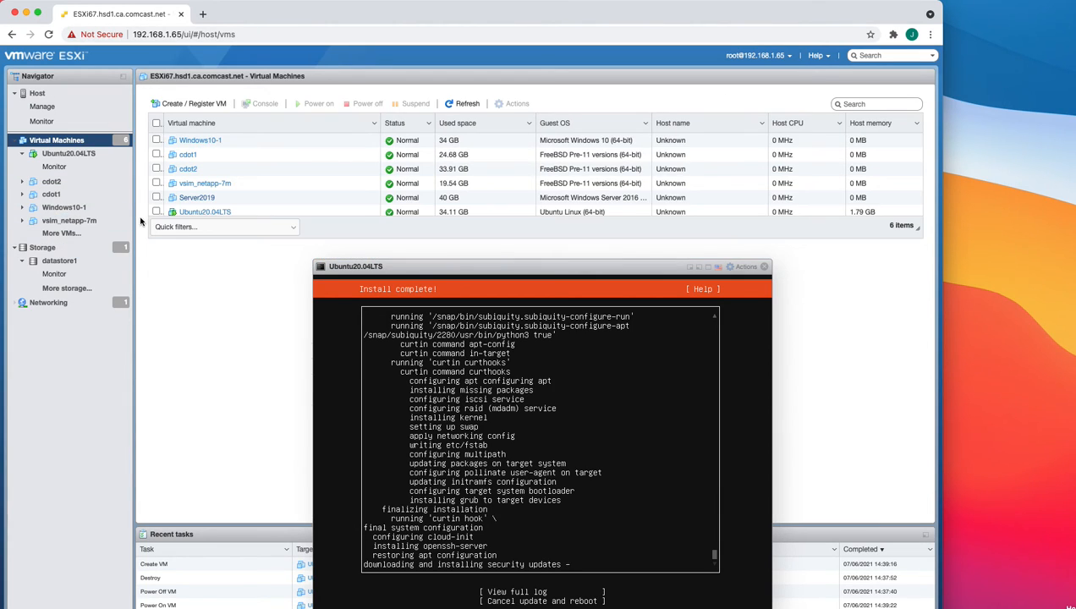
pyautogui.click(207, 212)
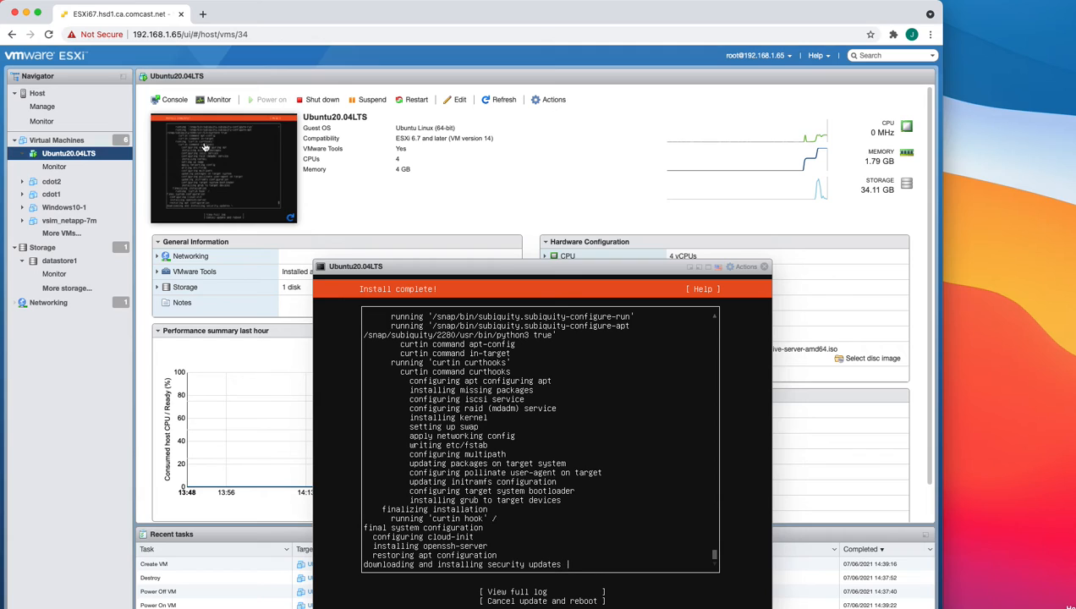
pyautogui.click(216, 99)
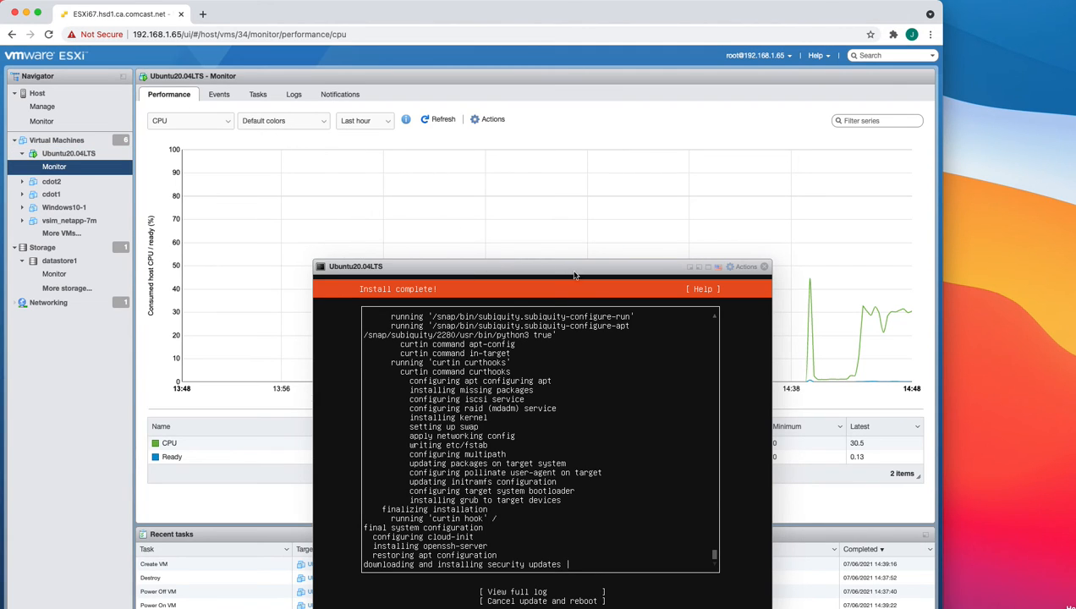
pyautogui.moveTo(552, 268); pyautogui.dragTo(544, 420)
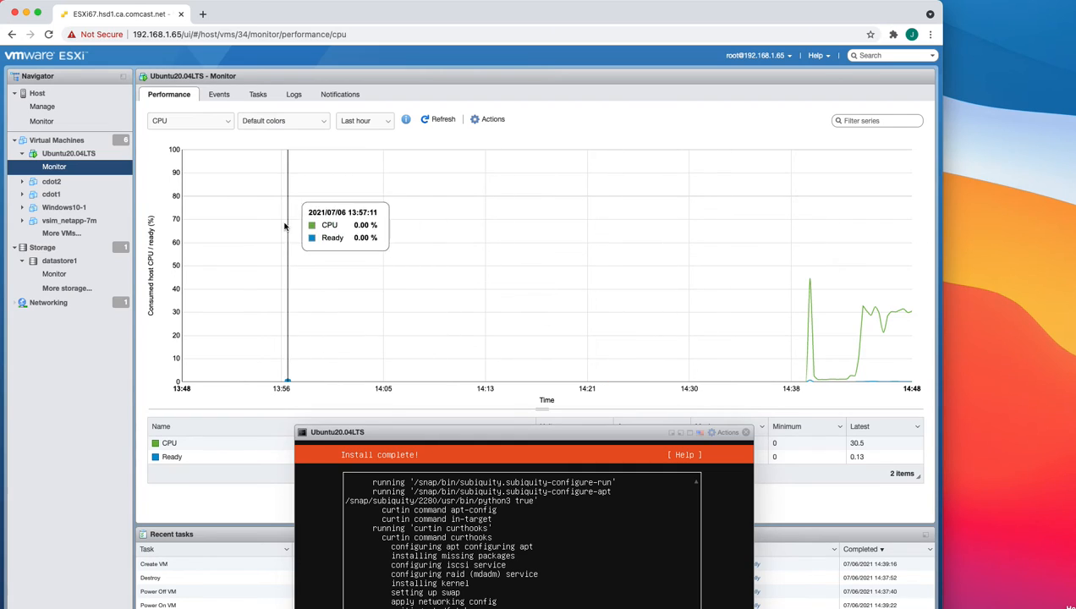
# Examine the virtual machine's Network, Disk and Memory performance charts, and return to the CPU chart.
pyautogui.click(208, 124)
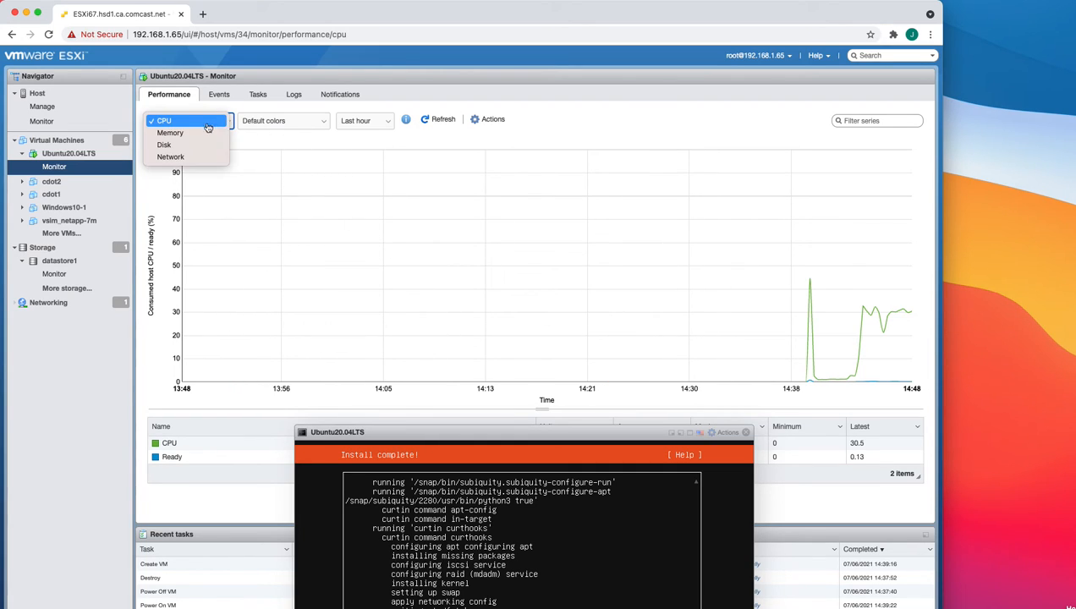
pyautogui.click(193, 156)
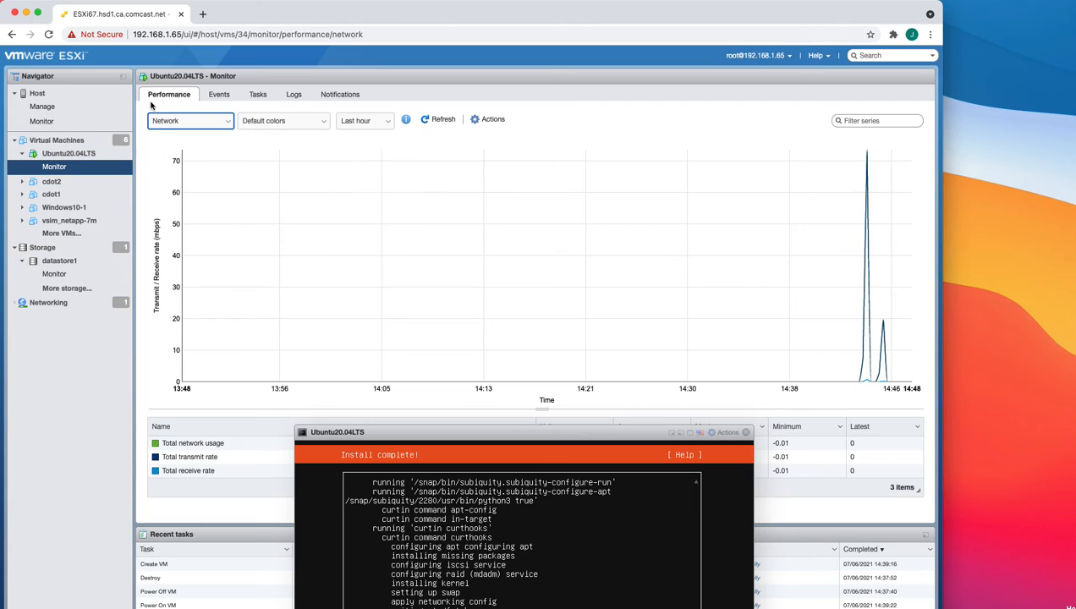
pyautogui.click(227, 121)
pyautogui.click(203, 108)
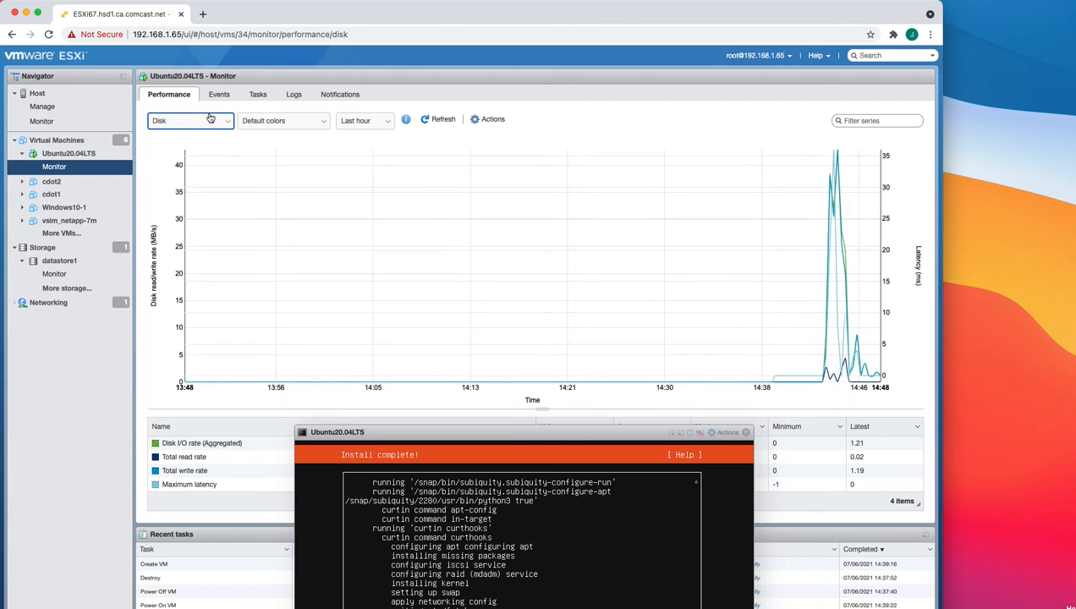
pyautogui.click(225, 124)
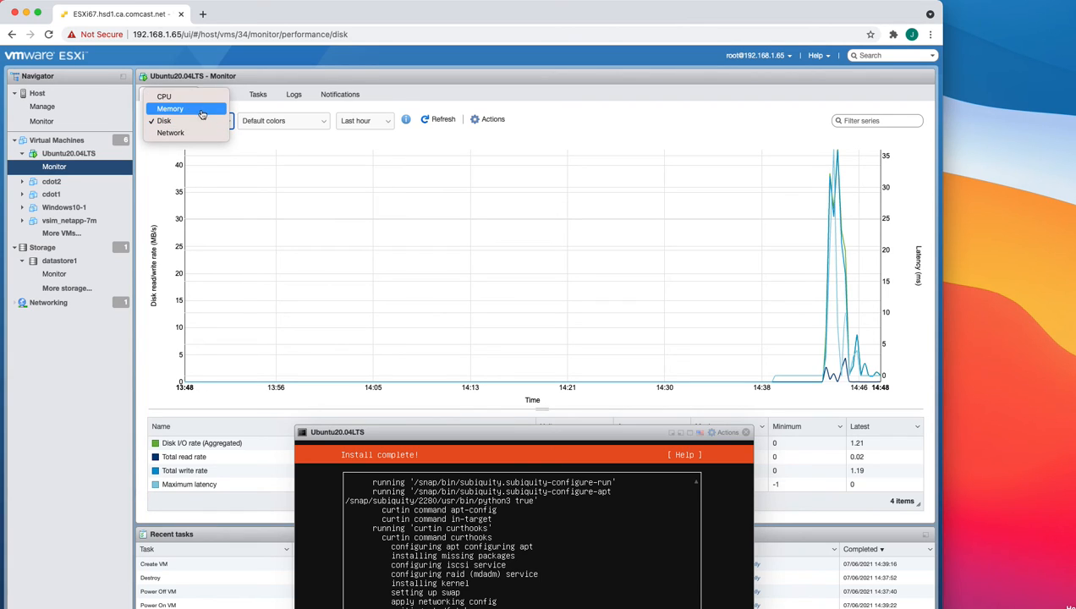
pyautogui.click(202, 110)
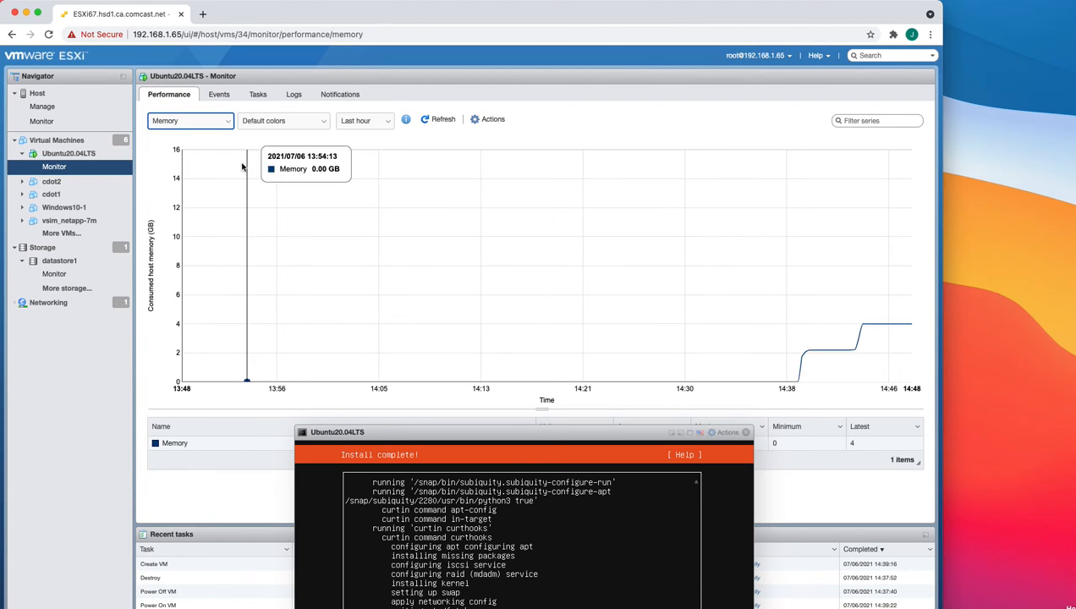
pyautogui.click(228, 123)
pyautogui.click(202, 113)
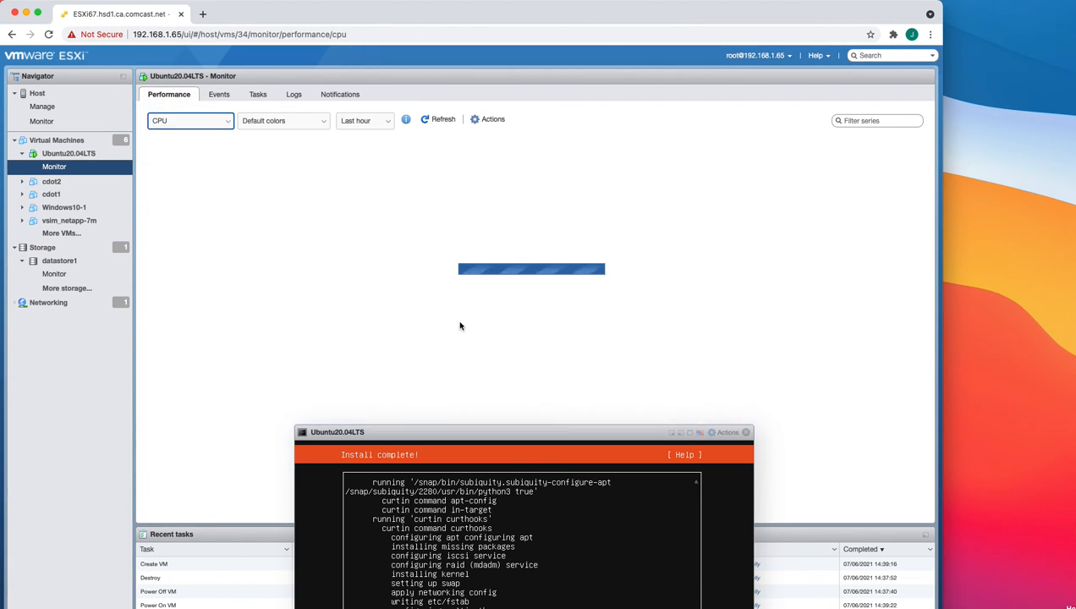
# Reboot the virtual machine with Reboot Now in the installer console and continue past the prompt to remove the installation medium.
pyautogui.moveTo(437, 429); pyautogui.dragTo(395, 161)
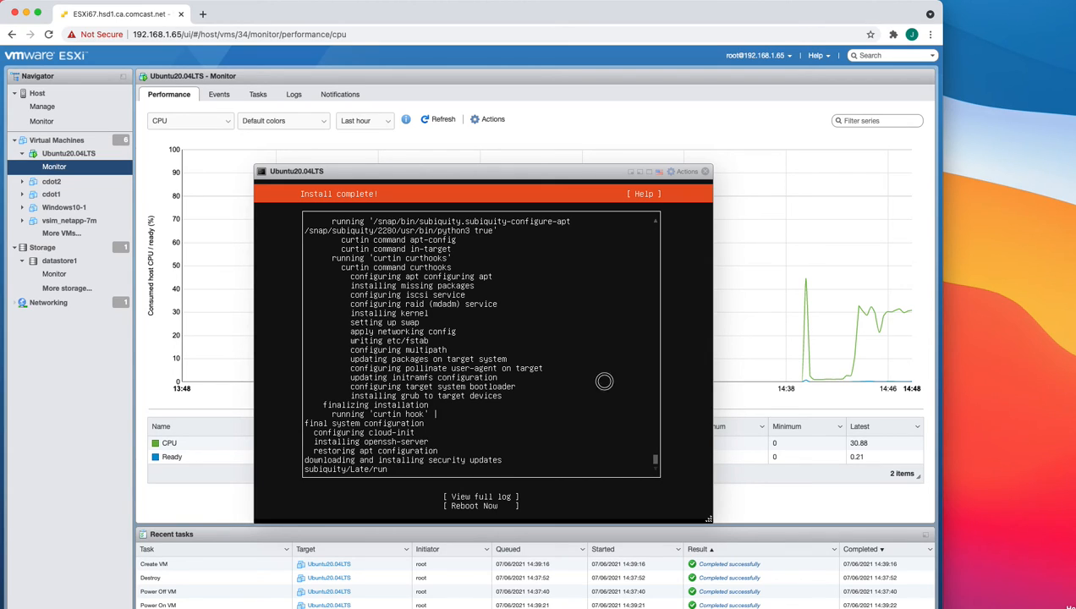
pyautogui.press('Tab')
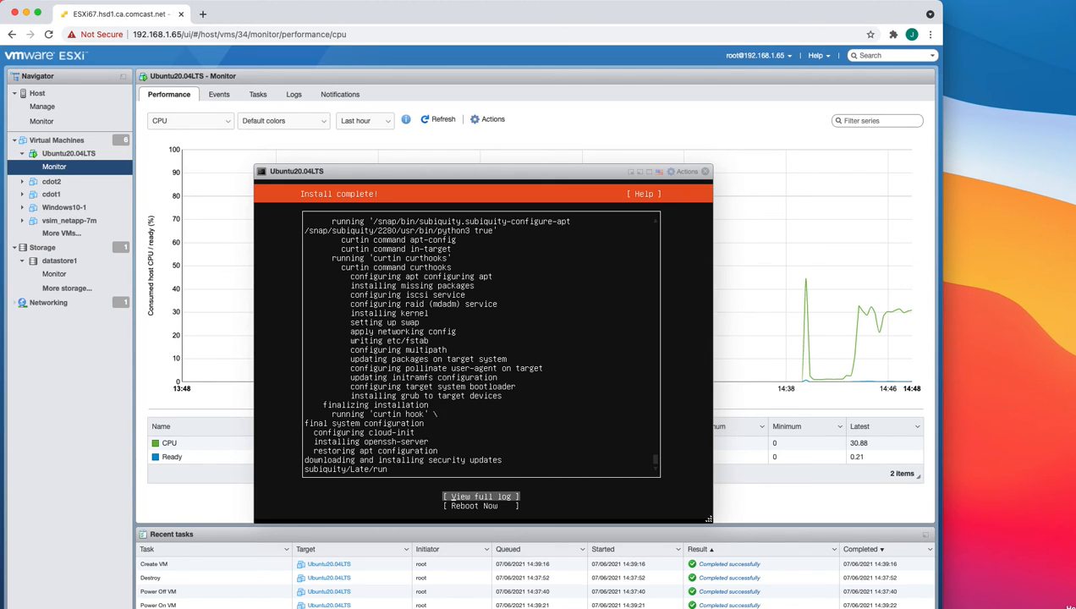
pyautogui.press('Down')
pyautogui.press('Return')
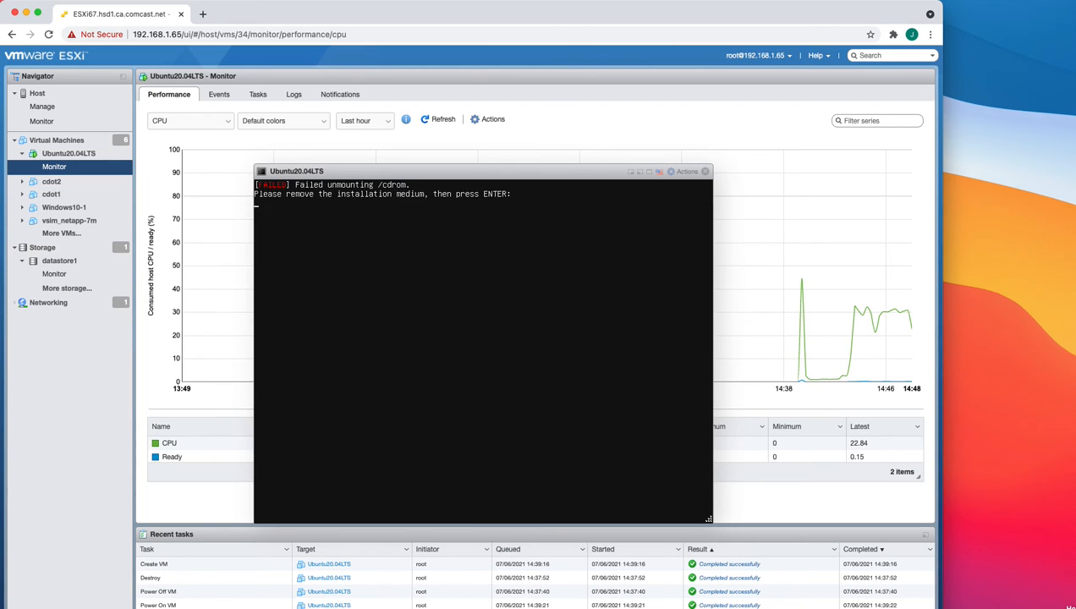
pyautogui.moveTo(489, 173); pyautogui.dragTo(425, 103)
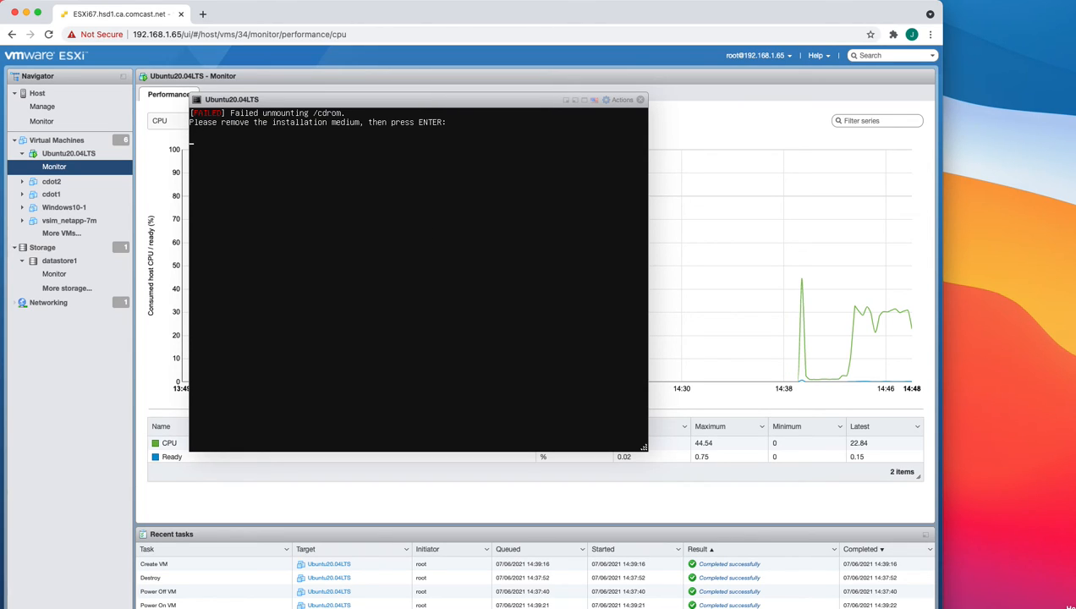
pyautogui.press('Return')
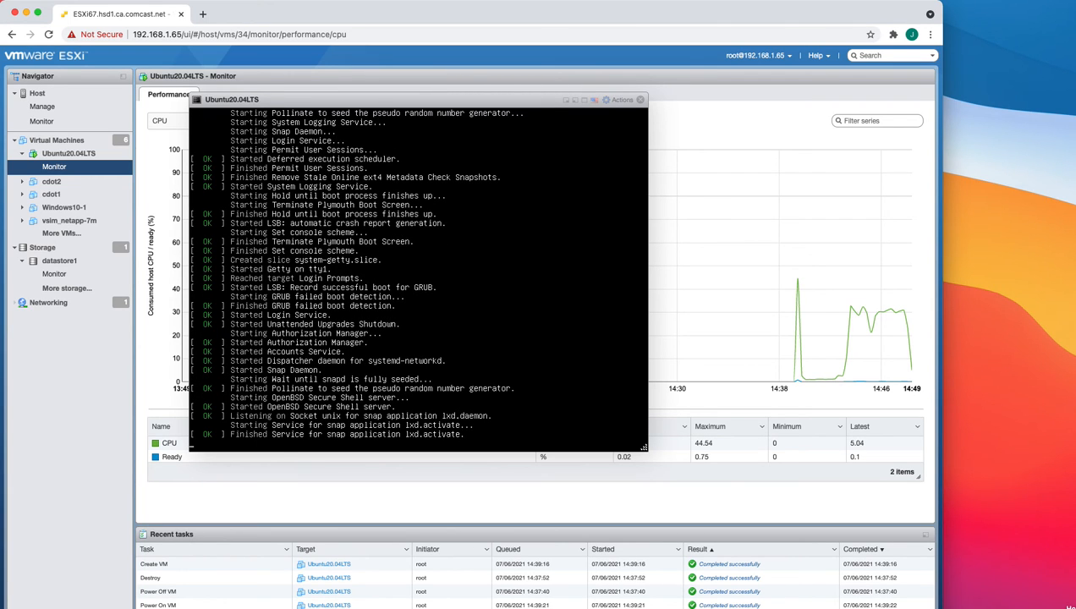
# Switch to the terminal window, cancel the pending password prompt and run ssh 192.168.1.220 again.
pyautogui.press('super+Tab')
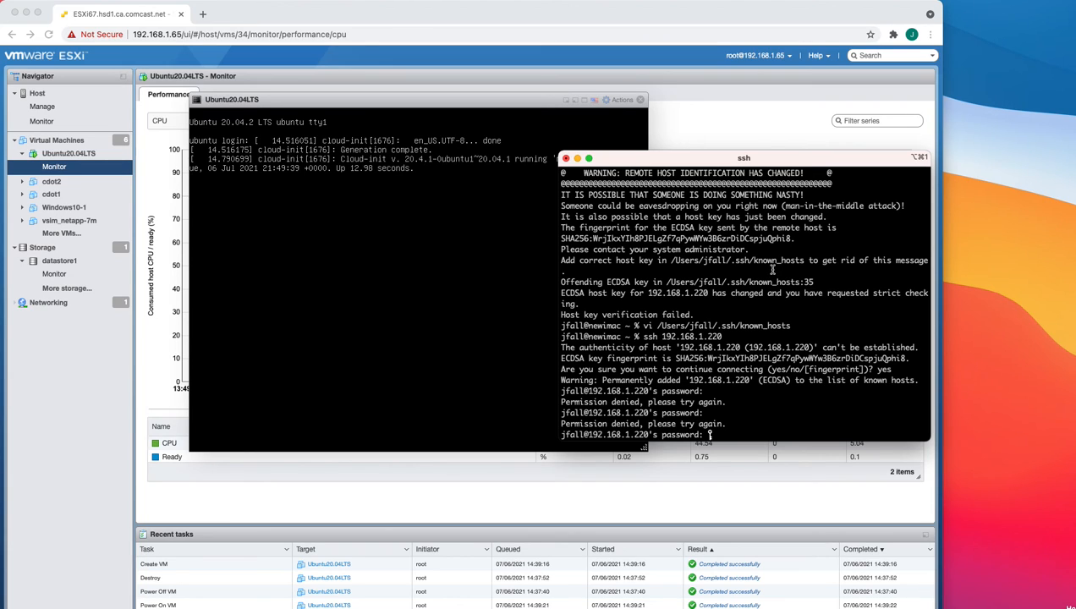
pyautogui.hotkey('ctrl', 'c')
pyautogui.press('Return')
pyautogui.press('Return')
pyautogui.press('Return')
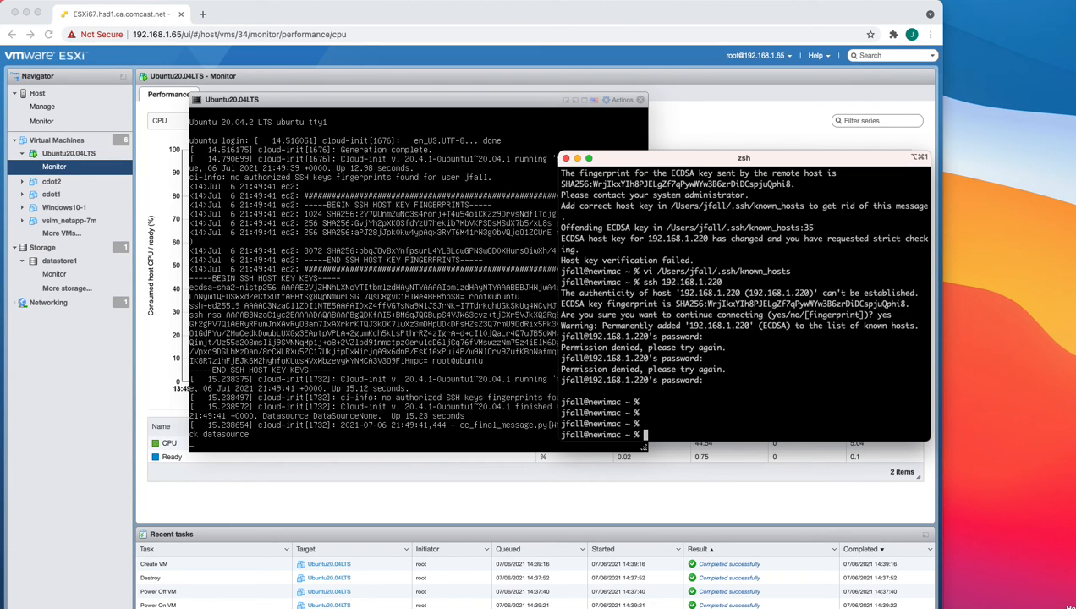
pyautogui.press('Up')
pyautogui.press('Return')
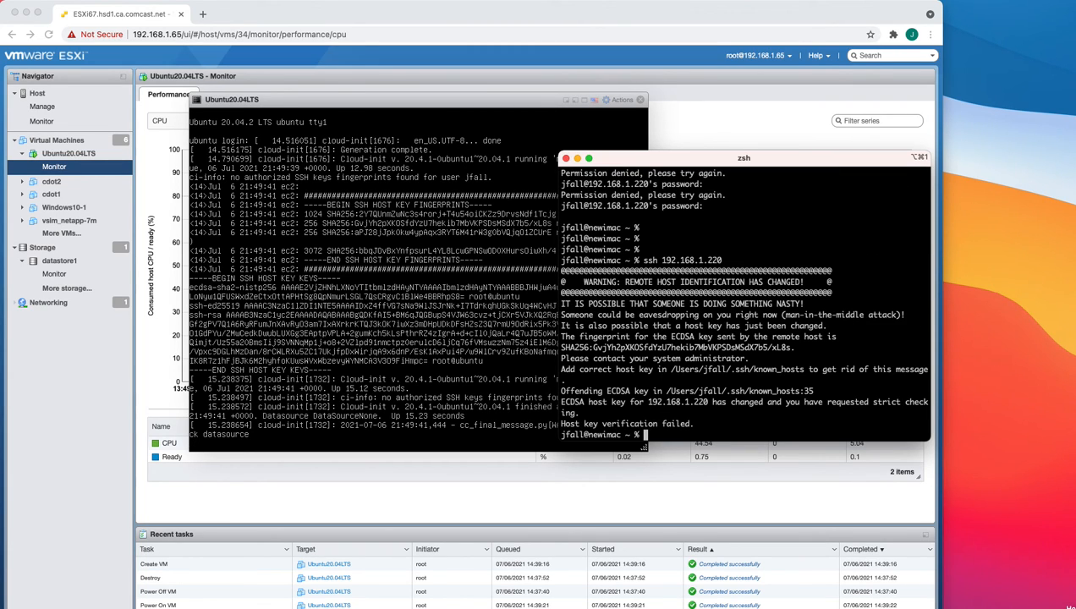
# Open /Users/jfall/.ssh/known_hosts with vi, delete the offending last entry for 192.168.1.220, and save and quit.
pyautogui.write('vi')
pyautogui.moveTo(665, 391); pyautogui.dragTo(805, 390)
pyautogui.press('super+v')
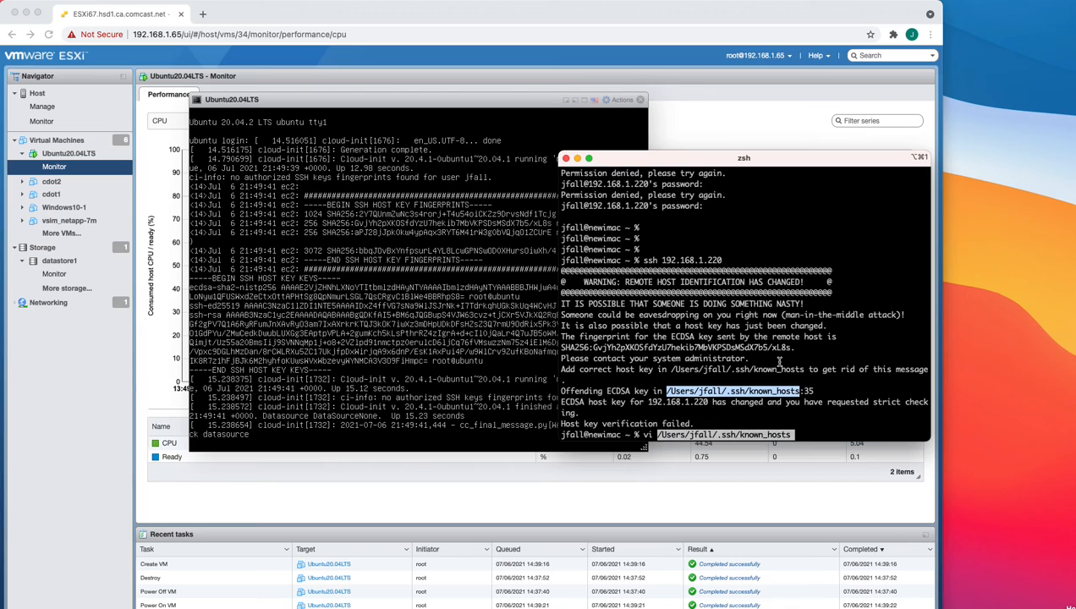
pyautogui.press('Return')
pyautogui.write(':')
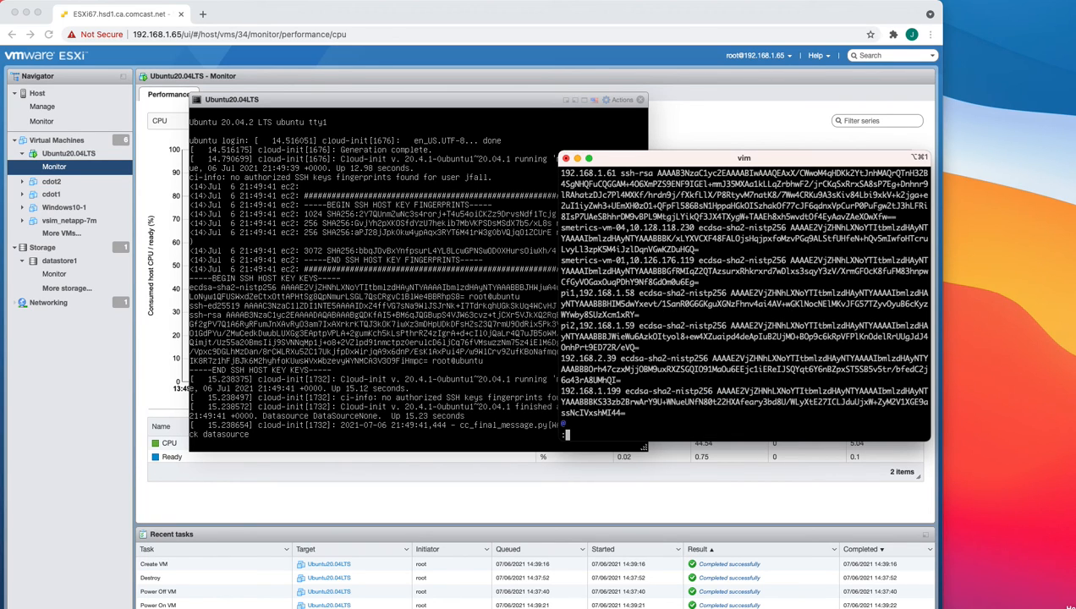
pyautogui.write('$')
pyautogui.press('Return')
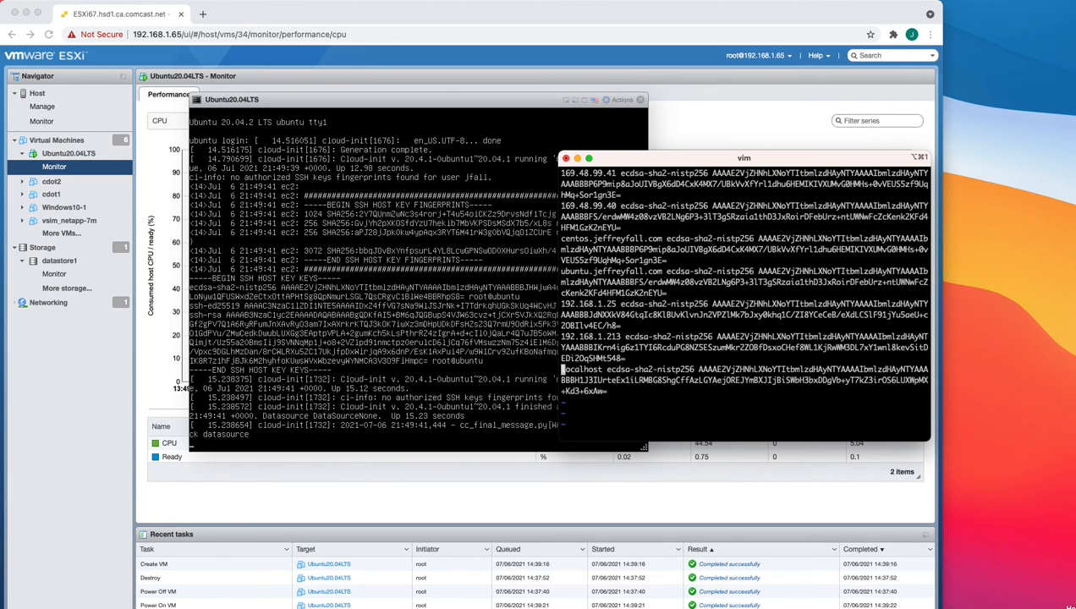
pyautogui.write(':wq')
pyautogui.press('Return')
# Run ssh 192.168.1.220 again, accept the new host key with yes and log in with the account password.
pyautogui.press('Up')
pyautogui.press('Up')
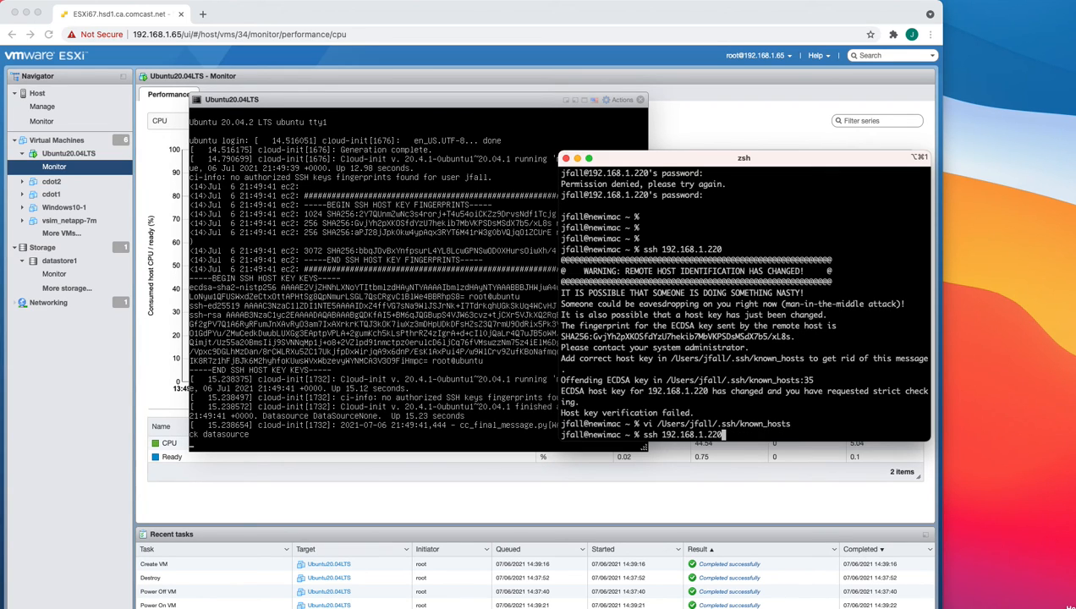
pyautogui.press('Return')
pyautogui.write('yes')
pyautogui.press('Return')
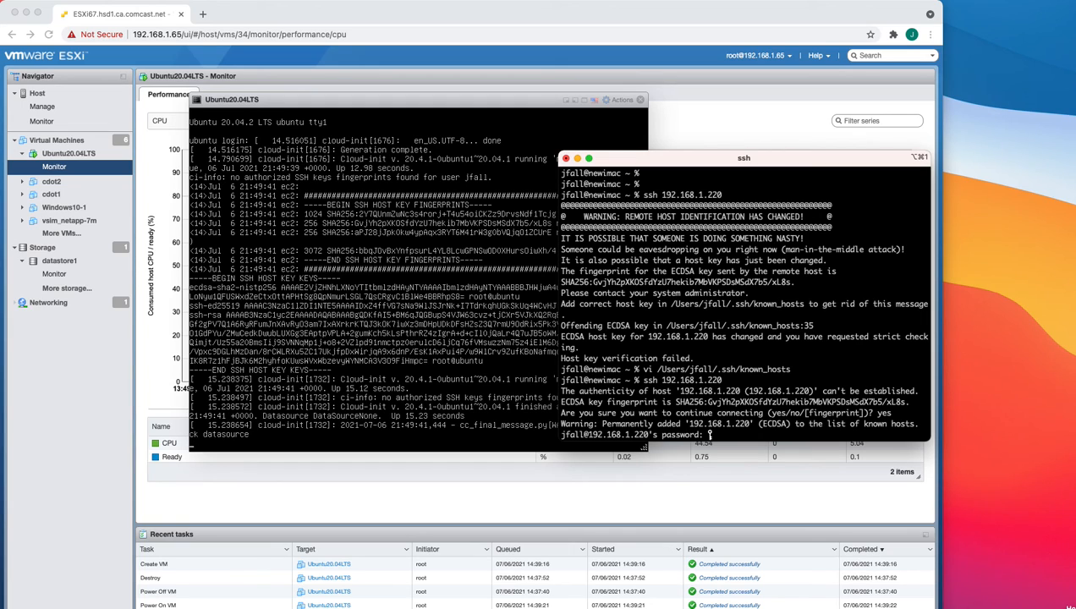
pyautogui.press('Return')
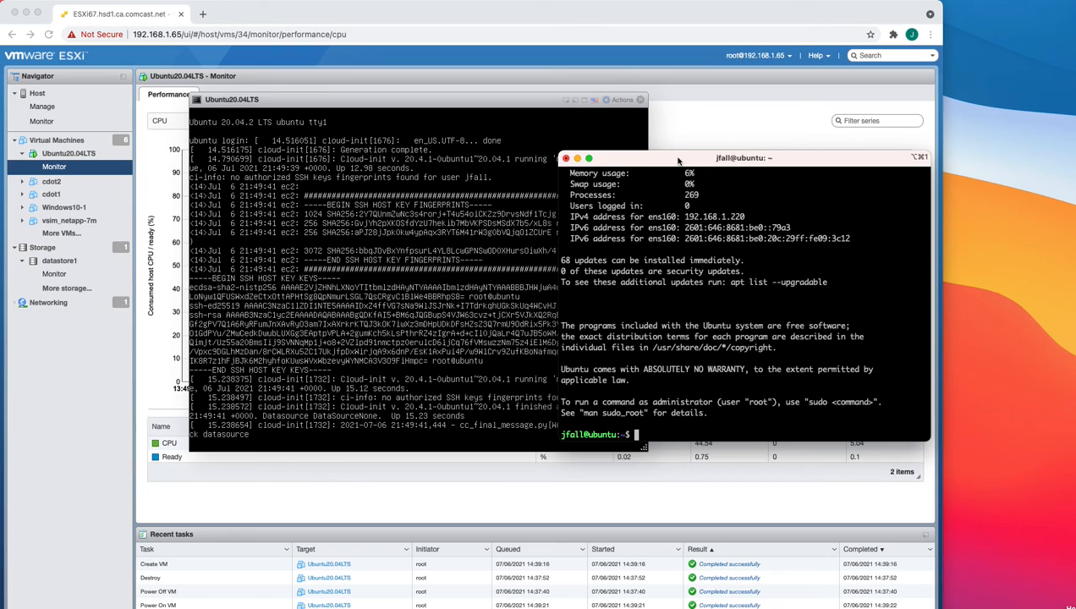
pyautogui.moveTo(674, 160); pyautogui.dragTo(548, 152)
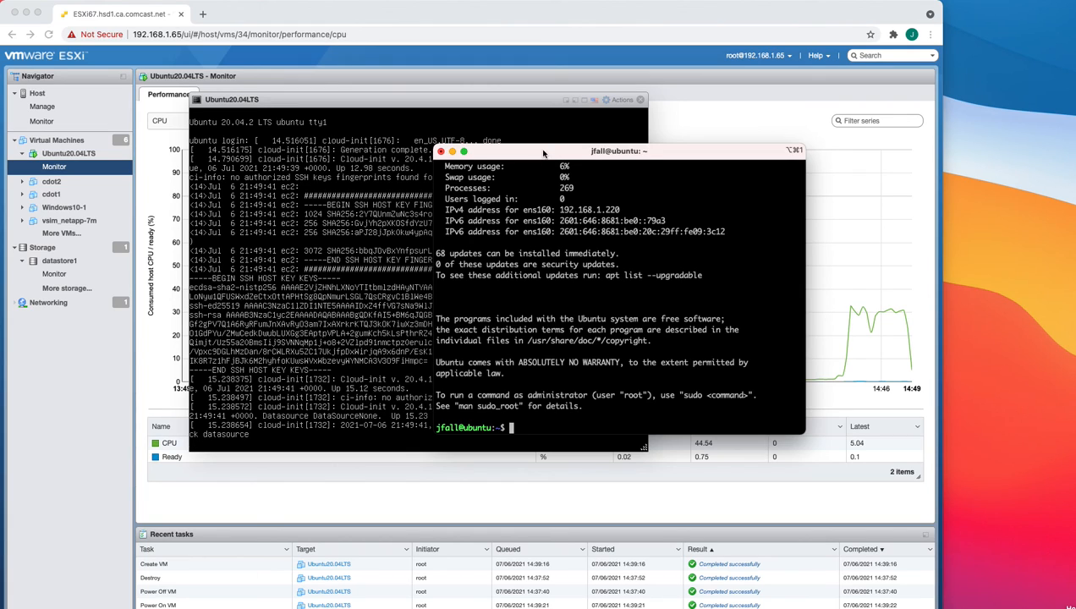
pyautogui.moveTo(542, 153); pyautogui.dragTo(539, 158)
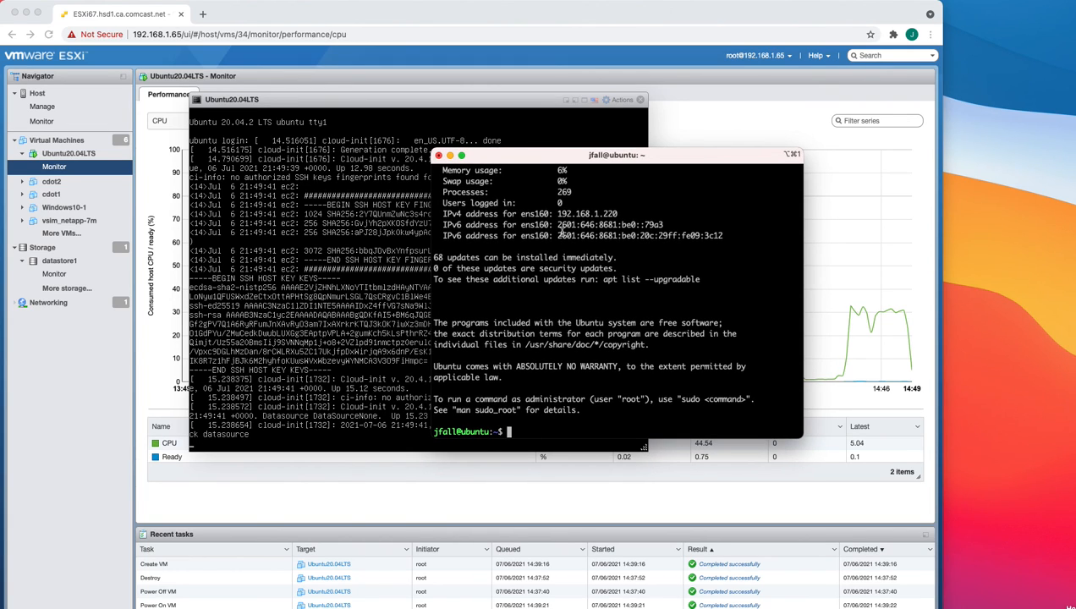
pyautogui.press('Return')
pyautogui.press('Return')
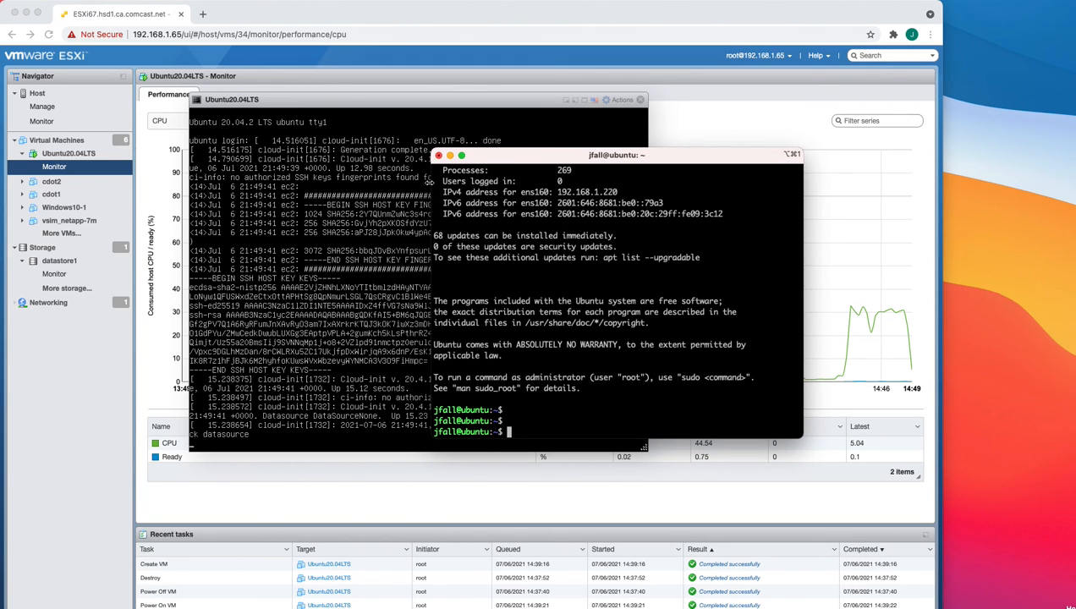
pyautogui.click(640, 103)
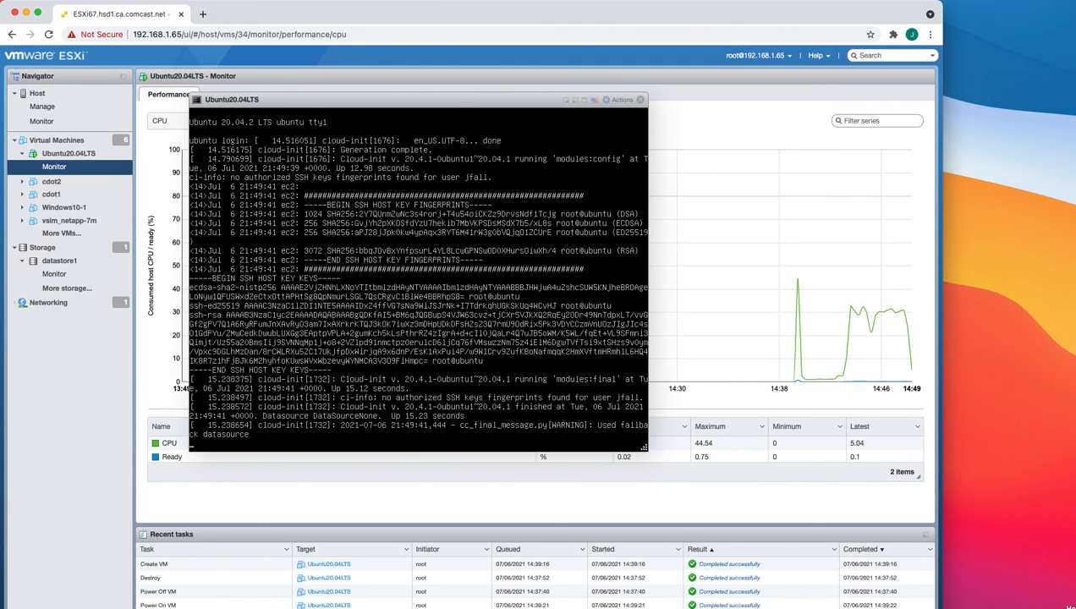
pyautogui.moveTo(502, 99); pyautogui.dragTo(506, 102)
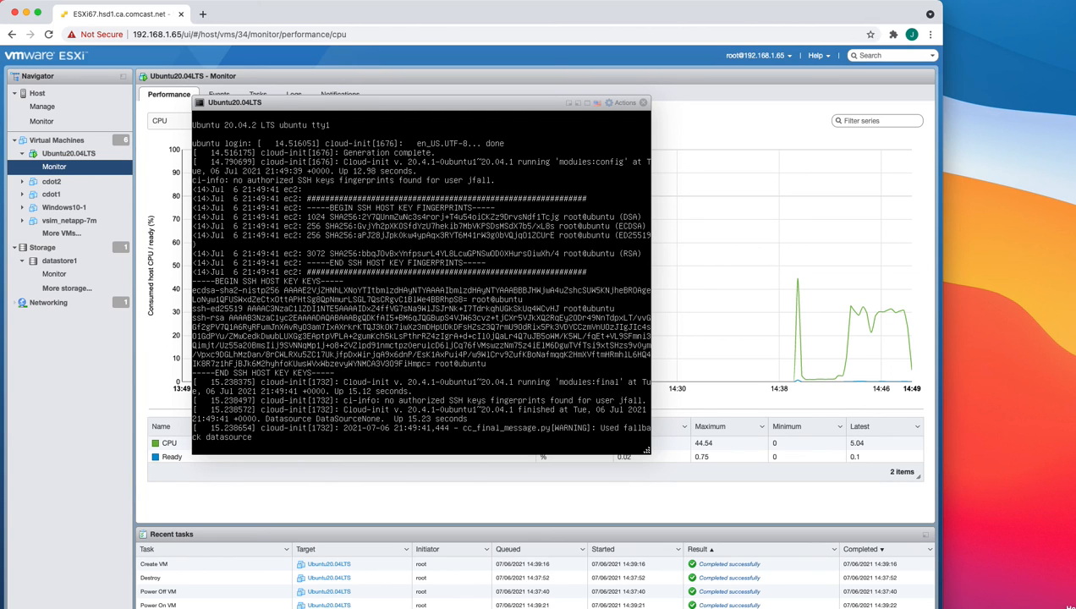
pyautogui.moveTo(406, 16)
pyautogui.mouseDown()
pyautogui.moveTo(415, 10)
pyautogui.moveTo(406, 12)
pyautogui.mouseUp()
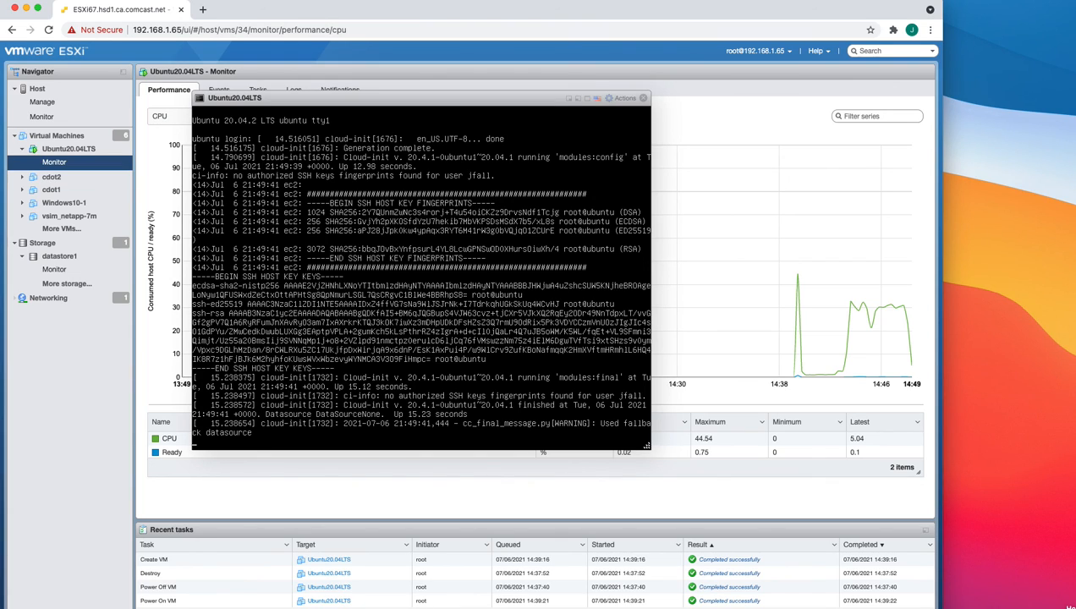
pyautogui.press('super+Tab')
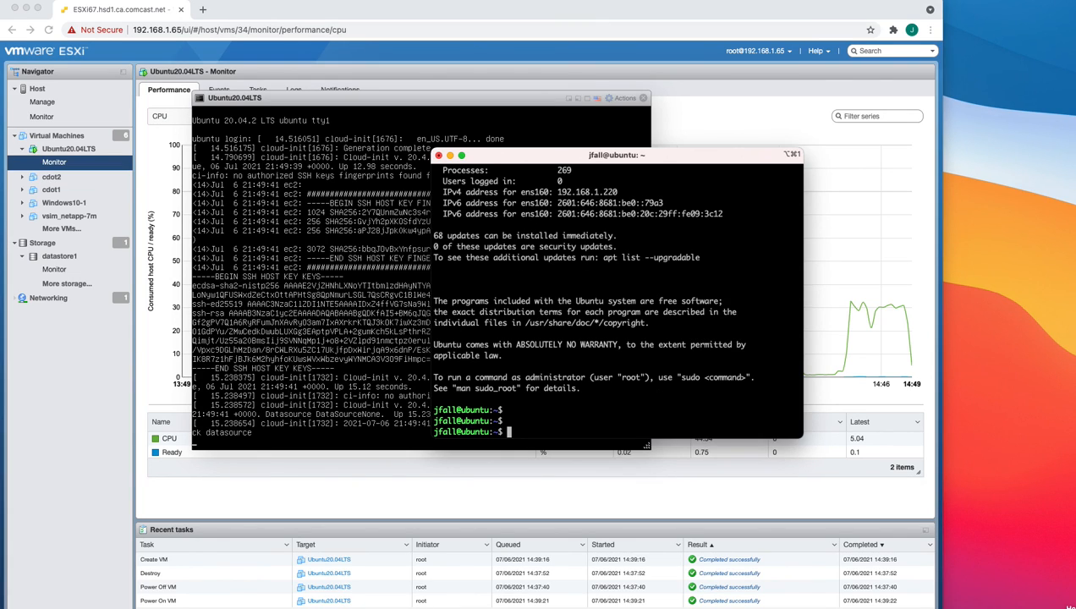